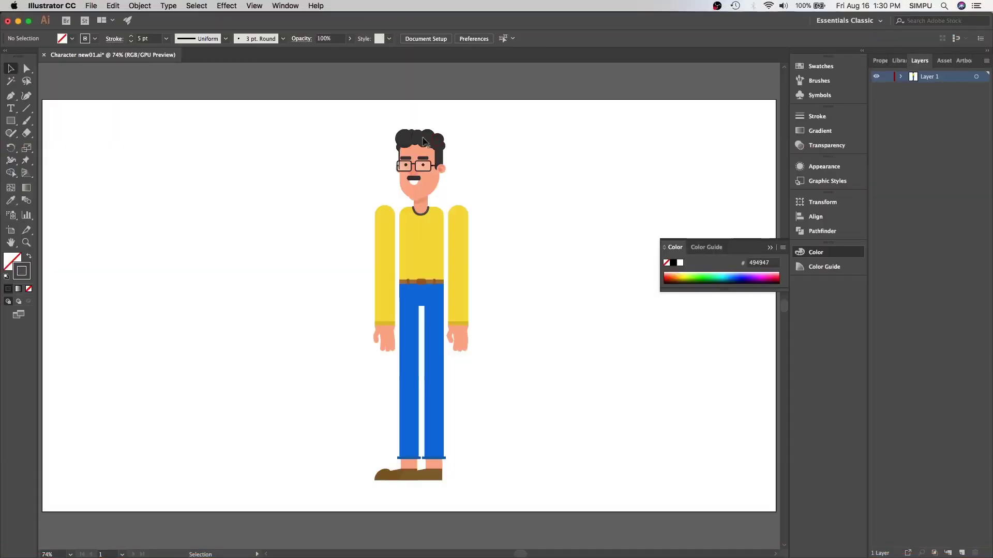
Step: Examine how the head, neck, torso, arm and hand pieces are grouped by selecting each one on the artboard
{"action": "left_click_drag", "start_coordinate": [378, 119], "coordinate": [505, 177]}
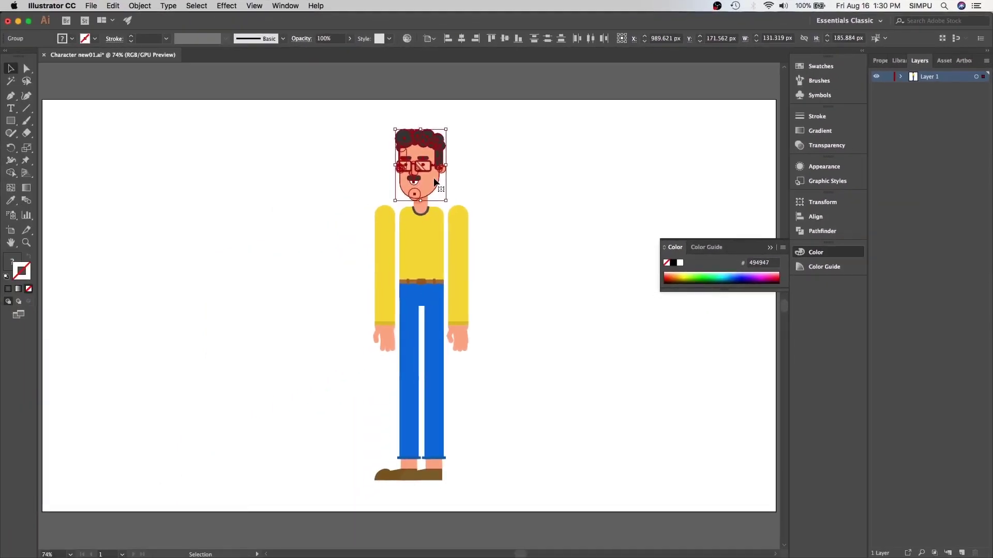
{"action": "left_click", "coordinate": [473, 181]}
{"action": "left_click", "coordinate": [422, 208]}
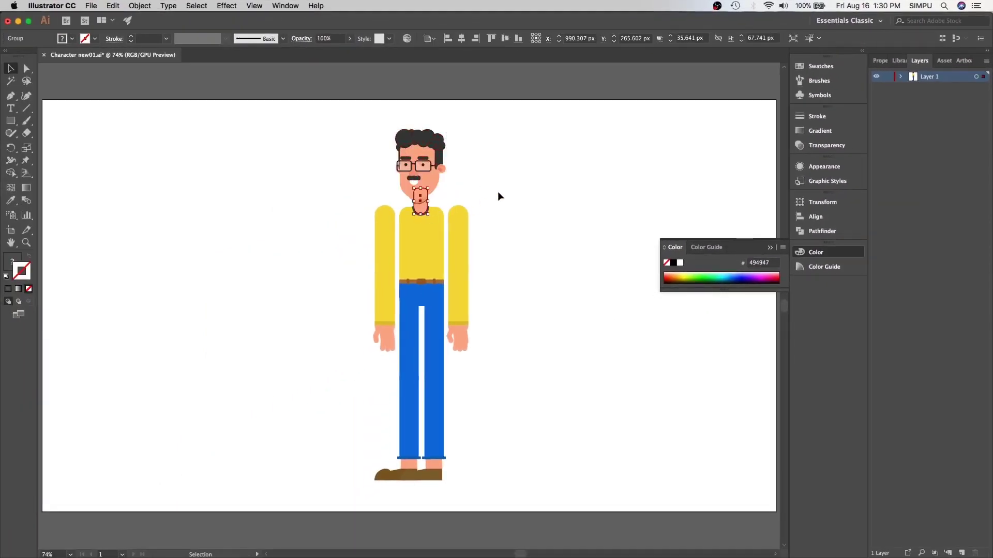
{"action": "left_click", "coordinate": [432, 222]}
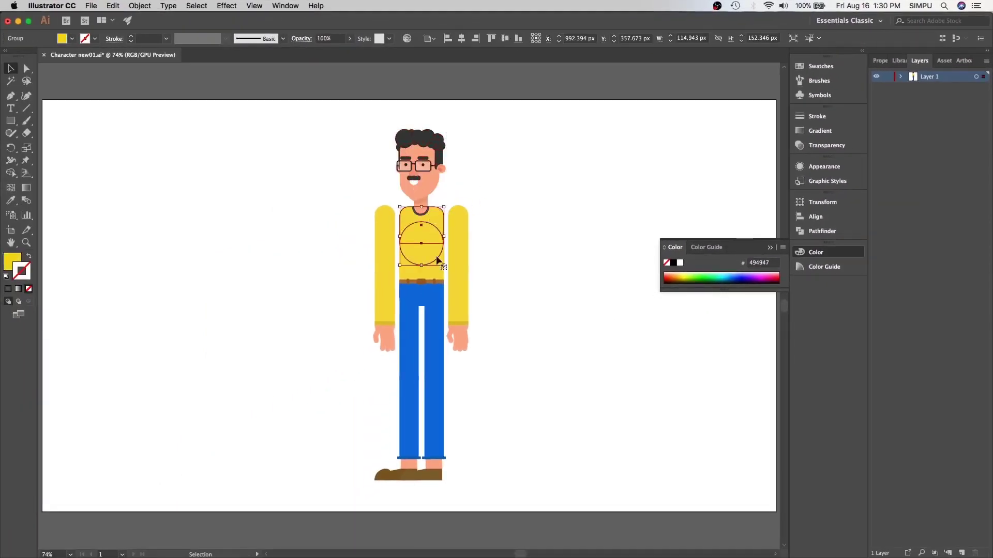
{"action": "key", "text": "super+1"}
{"action": "left_click", "coordinate": [447, 243]}
{"action": "left_click", "coordinate": [450, 339]}
{"action": "left_click", "coordinate": [445, 353]}
{"action": "left_click", "coordinate": [345, 337]}
{"action": "left_click", "coordinate": [350, 299]}
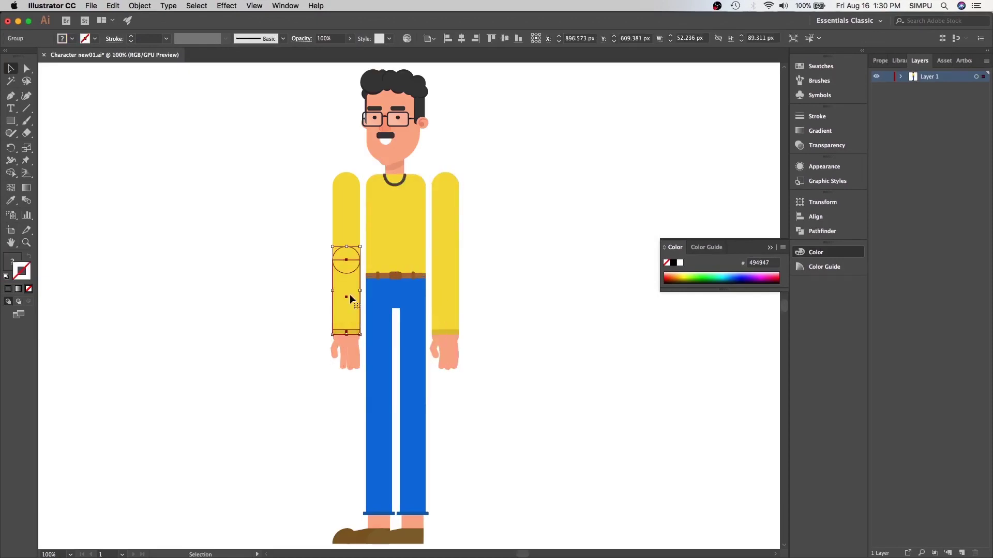
{"action": "left_click", "coordinate": [343, 204]}
Step: Group the belt pieces together with the blue hips shape
{"action": "left_click", "coordinate": [389, 296]}
{"action": "key", "text": "z"}
{"action": "left_click", "coordinate": [397, 294]}
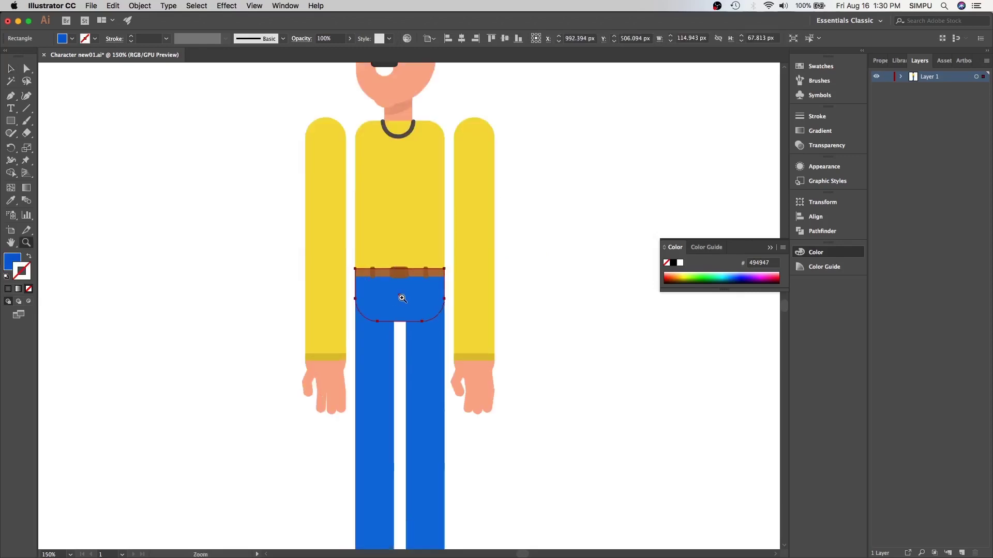
{"action": "left_click", "coordinate": [403, 298]}
{"action": "left_click", "coordinate": [405, 299]}
{"action": "key", "text": "v"}
{"action": "left_click", "coordinate": [343, 268]}
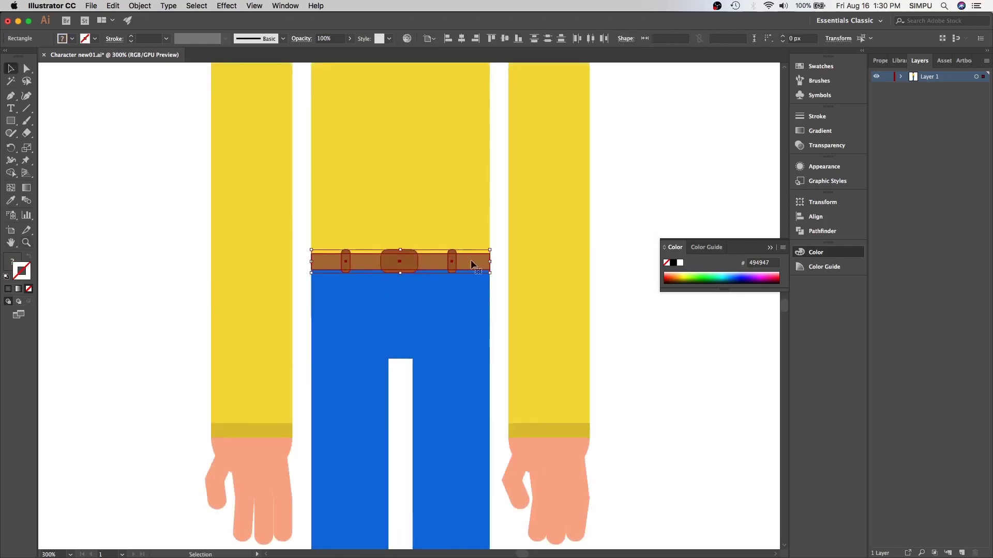
{"action": "left_click", "coordinate": [401, 305], "text": "shift"}
{"action": "key", "text": "super+g"}
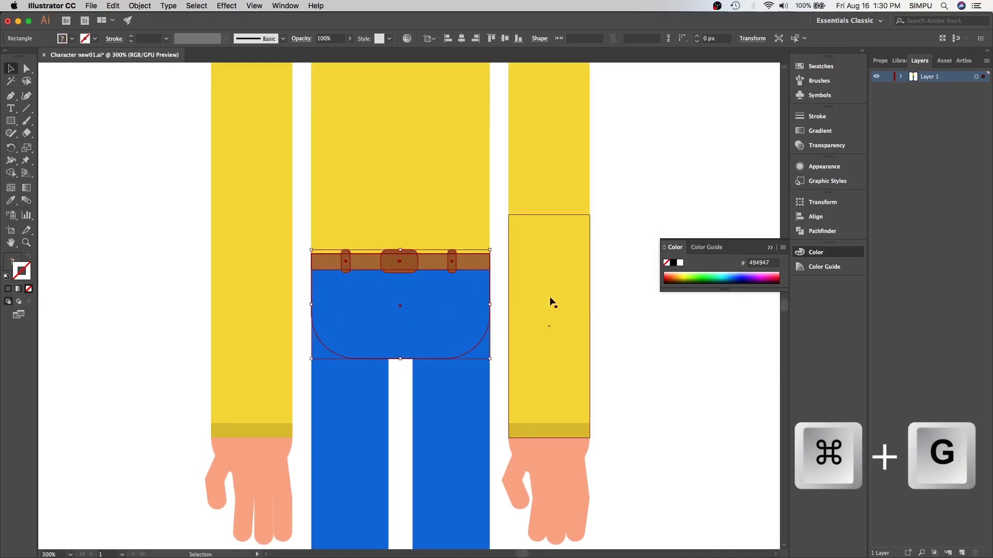
Step: Try moving the grouped belt and hips away from the body, and undo the move
{"action": "left_click", "coordinate": [643, 310]}
{"action": "left_click_drag", "start_coordinate": [449, 313], "coordinate": [593, 320]}
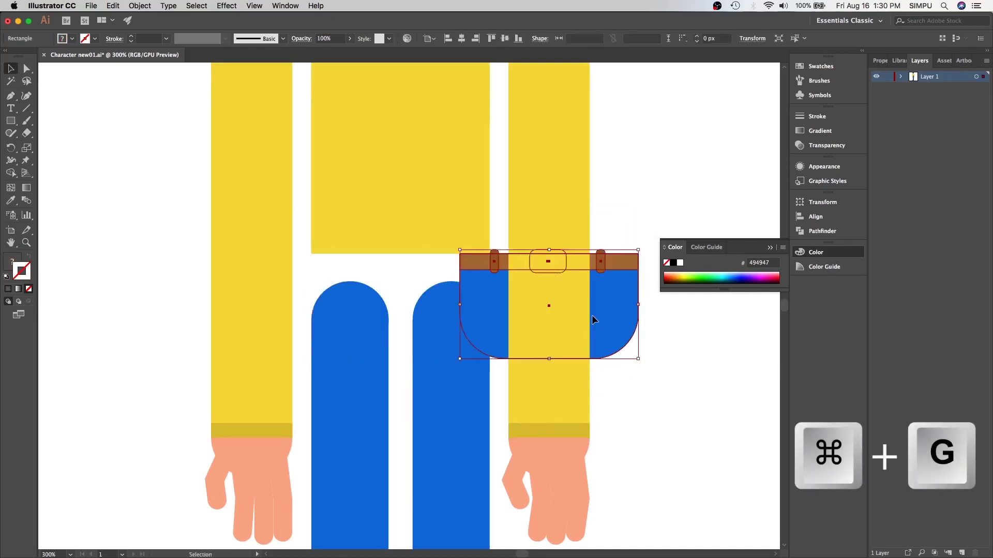
{"action": "key", "text": "super+z"}
{"action": "left_click", "coordinate": [640, 343]}
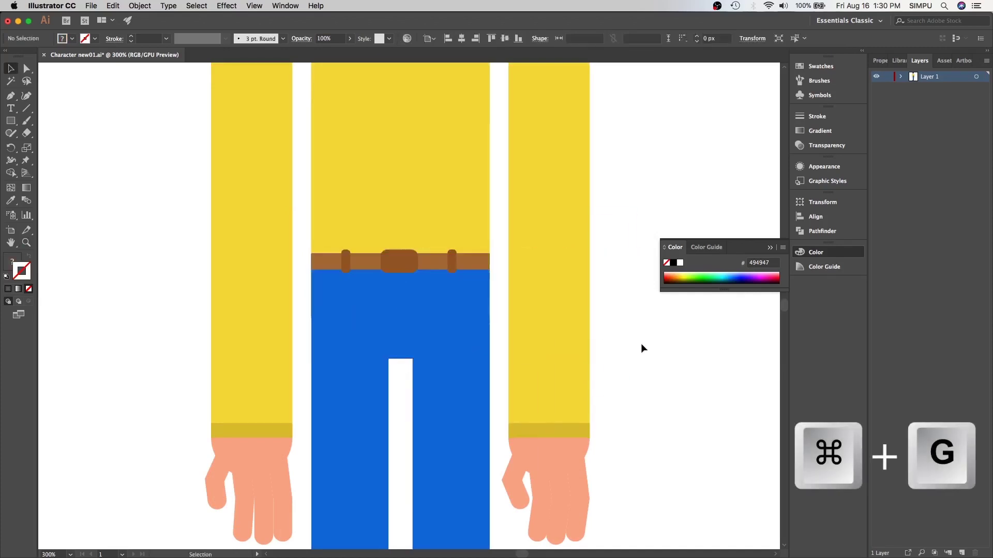
Step: Examine the separate hip, upper leg, lower leg and shoe pieces by selecting them, and clear the selection
{"action": "left_click_drag", "start_coordinate": [438, 343], "coordinate": [471, 391]}
{"action": "left_click", "coordinate": [402, 308]}
{"action": "left_click", "coordinate": [378, 330]}
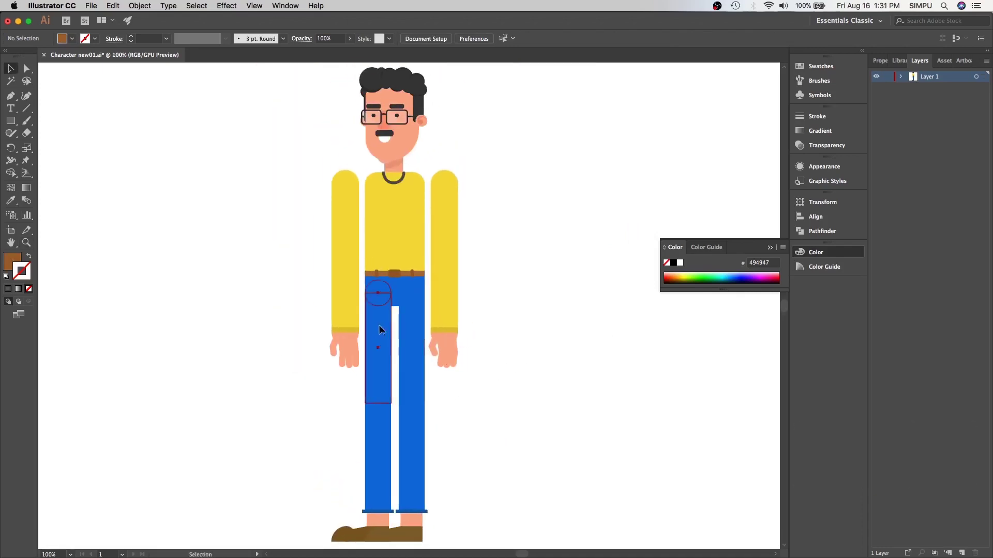
{"action": "left_click", "coordinate": [412, 395]}
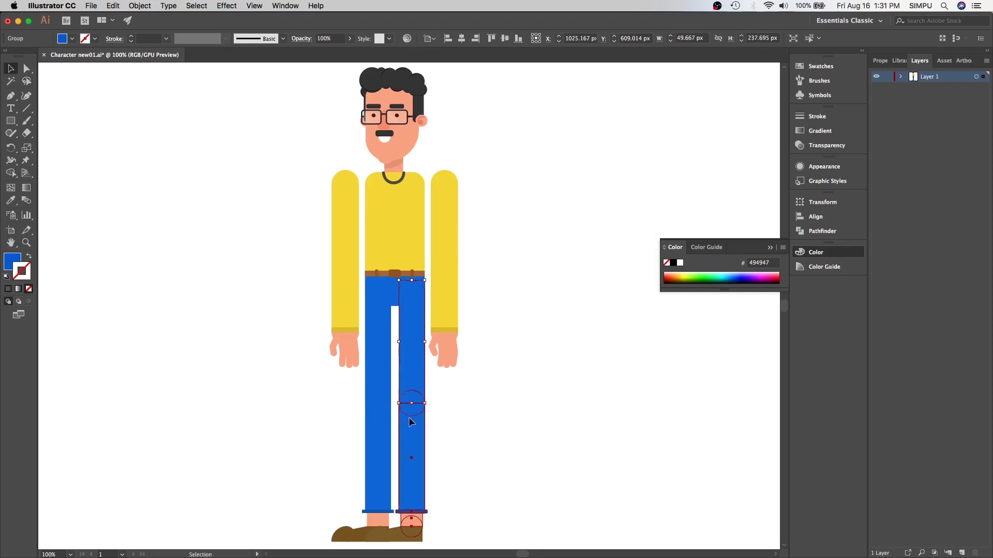
{"action": "left_click", "coordinate": [380, 440]}
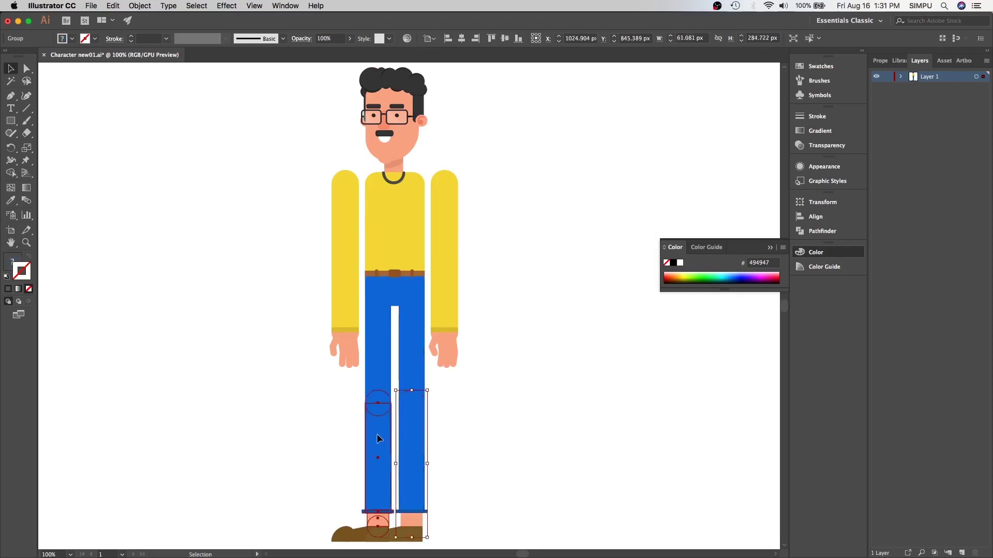
{"action": "left_click", "coordinate": [343, 531]}
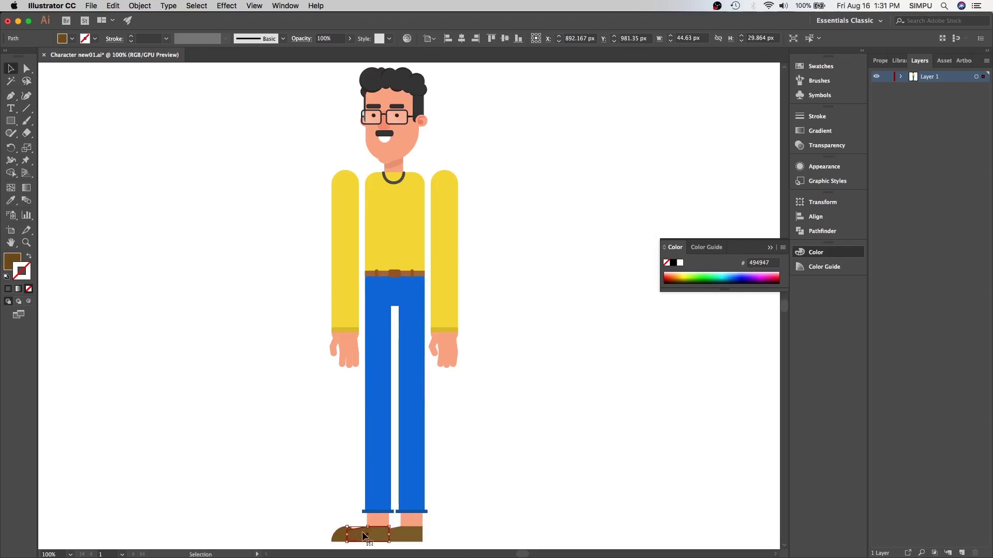
{"action": "left_click", "coordinate": [383, 537]}
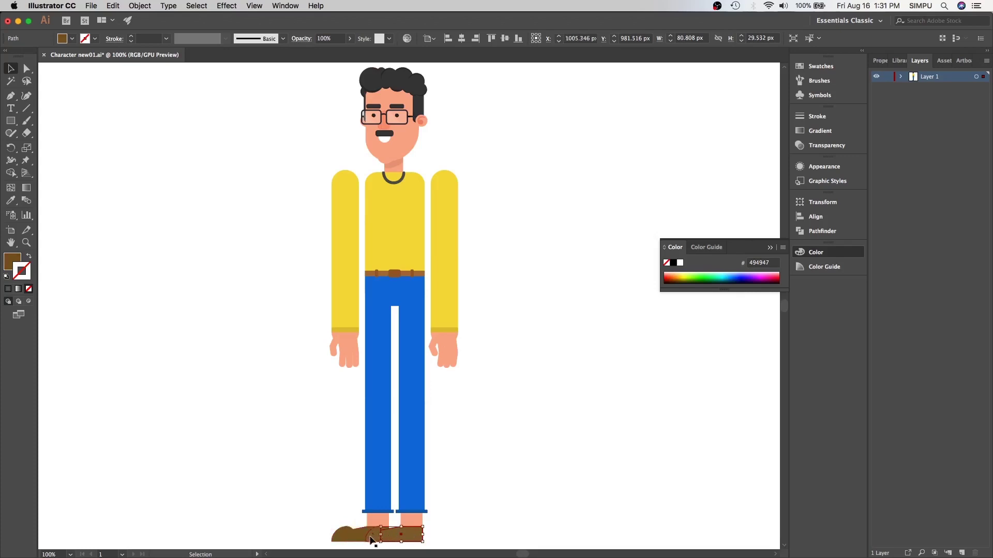
{"action": "left_click", "coordinate": [462, 494]}
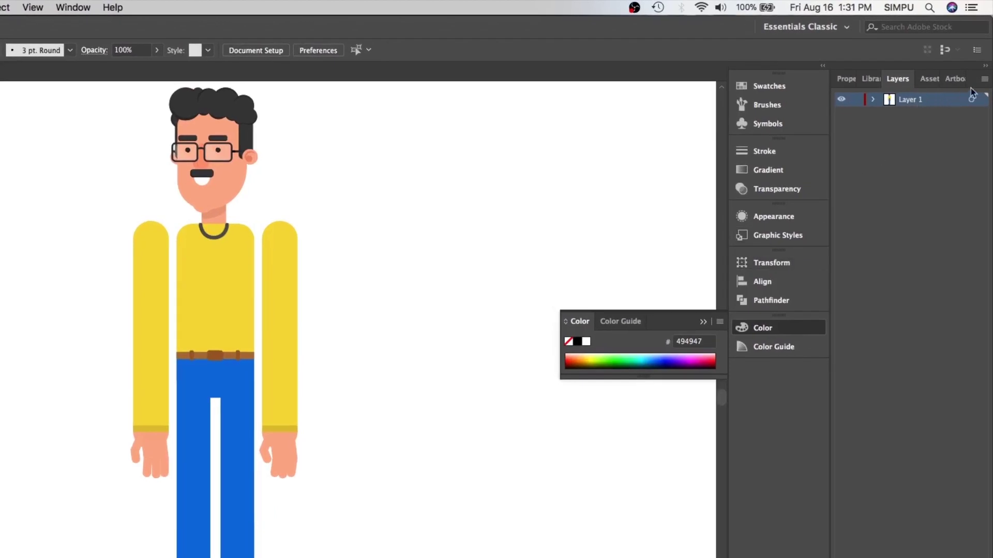
Step: Release the artwork in Layer 1 to layers as a sequence and move Layers 2 to 20 out of Layer 1
{"action": "left_click", "coordinate": [984, 79]}
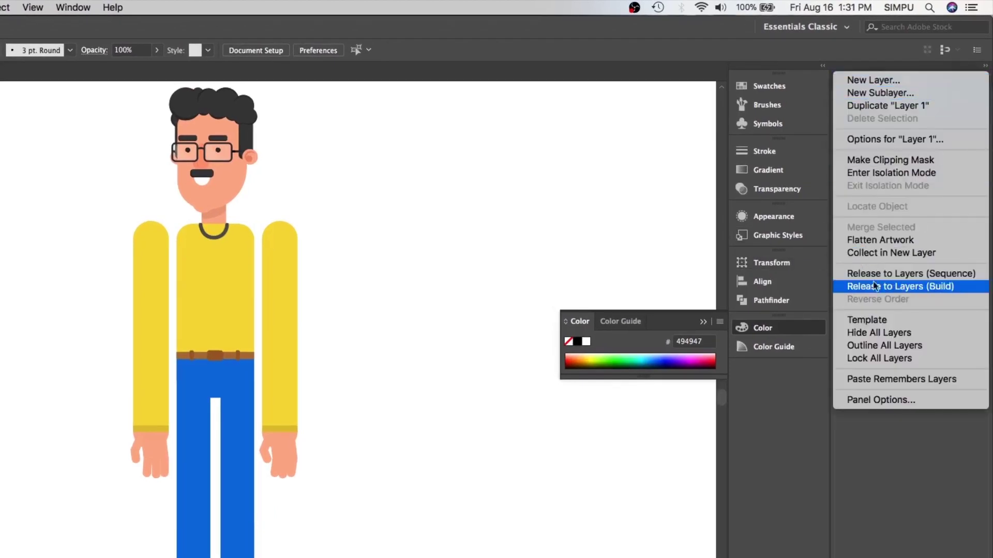
{"action": "left_click", "coordinate": [943, 277]}
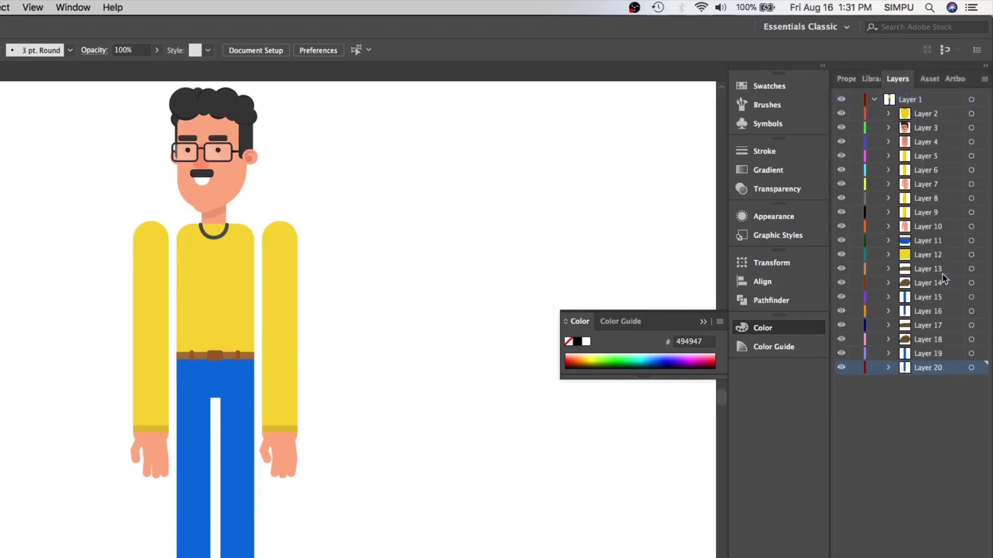
{"action": "left_click", "coordinate": [928, 114]}
{"action": "left_click", "coordinate": [930, 367], "text": "shift"}
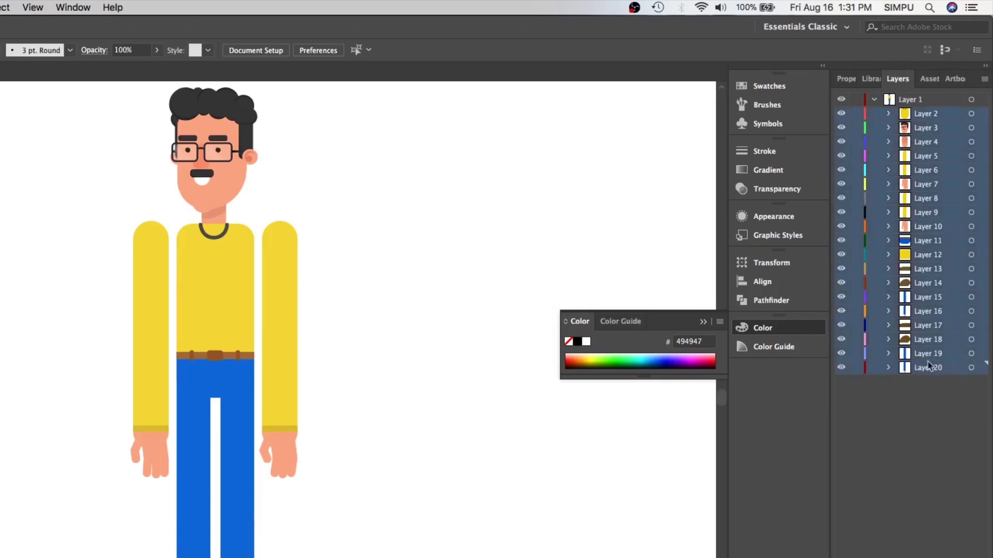
{"action": "left_click_drag", "start_coordinate": [916, 123], "coordinate": [920, 105]}
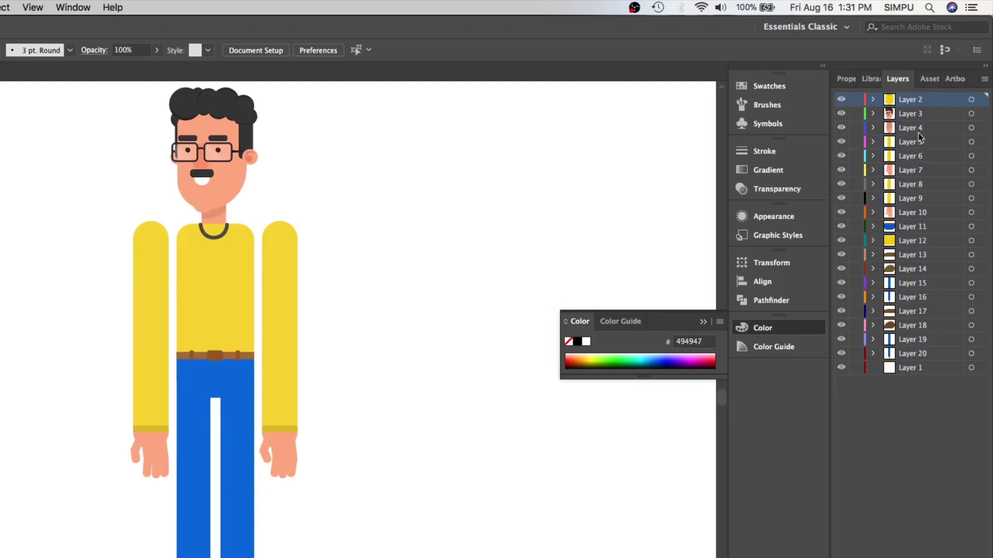
Step: Check what some of the released layers contain by toggling their visibility, and delete the empty Layer 1
{"action": "left_click", "coordinate": [841, 100]}
{"action": "left_click", "coordinate": [842, 100]}
{"action": "left_click", "coordinate": [841, 340]}
{"action": "left_click", "coordinate": [841, 339]}
{"action": "left_click", "coordinate": [841, 353]}
{"action": "left_click", "coordinate": [841, 353]}
{"action": "left_click", "coordinate": [923, 368]}
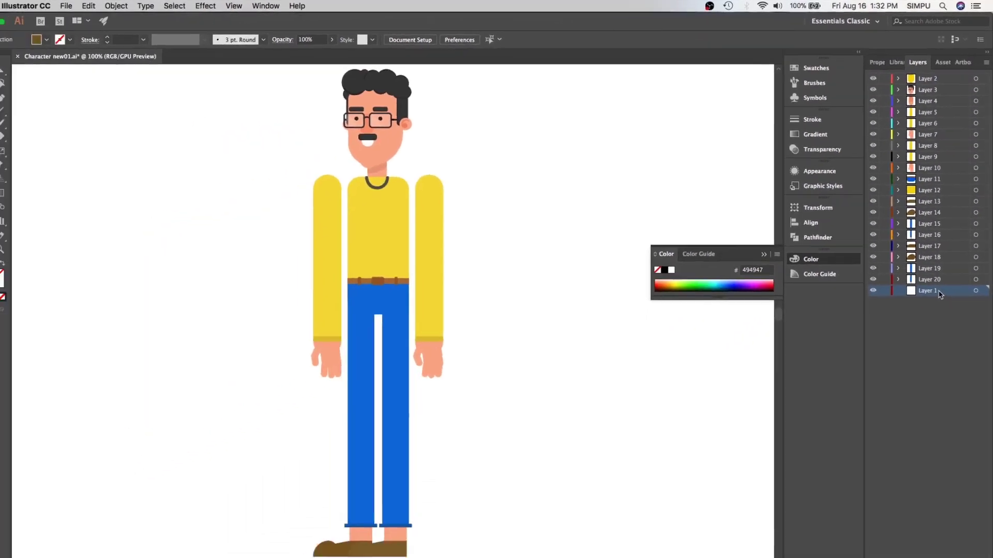
{"action": "left_click", "coordinate": [975, 553]}
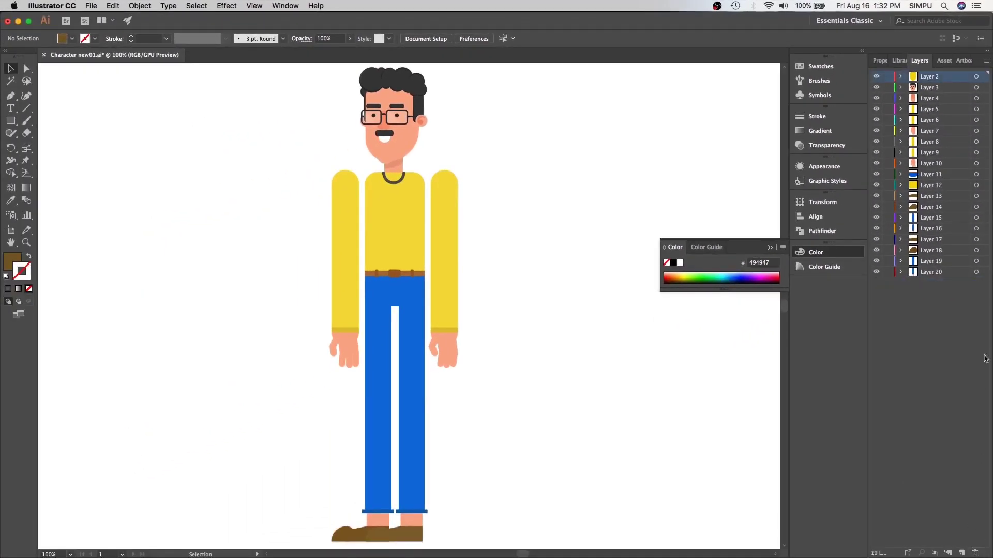
Step: Move Layer 3 and Layer 4 above Layer 2 in the layer order
{"action": "left_click", "coordinate": [929, 88]}
{"action": "left_click", "coordinate": [929, 100], "text": "shift"}
{"action": "left_click_drag", "start_coordinate": [931, 92], "coordinate": [930, 76]}
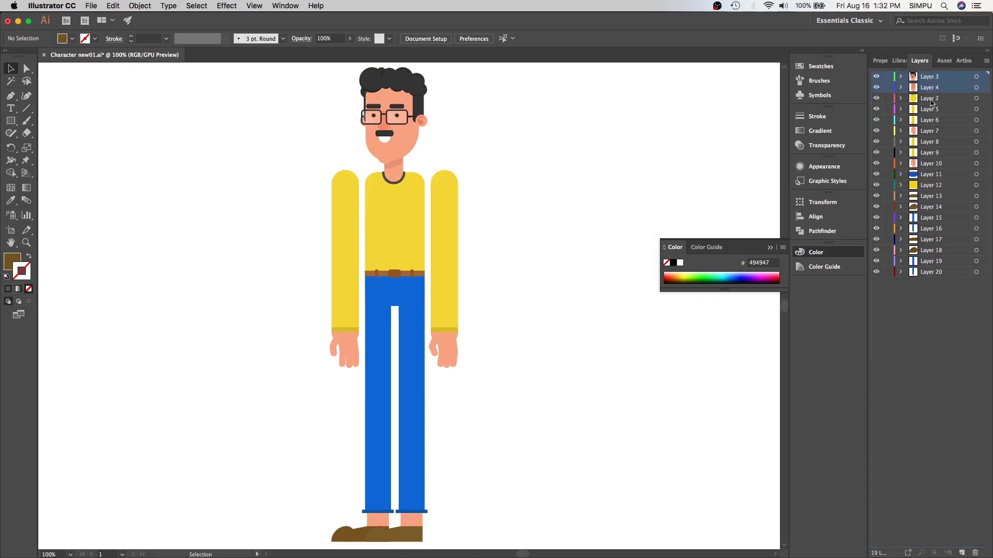
{"action": "left_click", "coordinate": [931, 101]}
{"action": "left_click", "coordinate": [931, 81]}
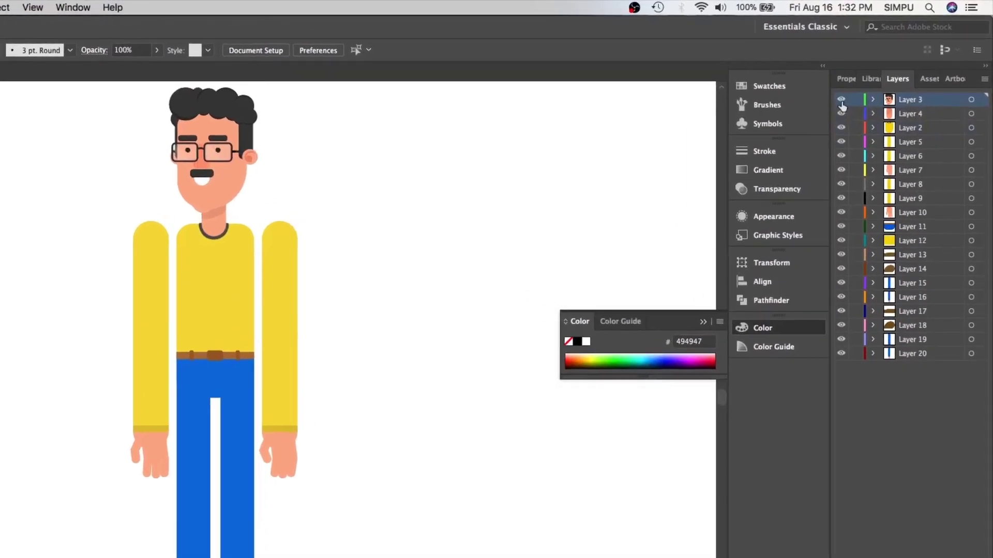
Step: Rename Layer 3 as Head, Layer 4 as Neck and Layer 2 as Spine_2
{"action": "double_click", "coordinate": [930, 77]}
{"action": "type", "text": "Head"}
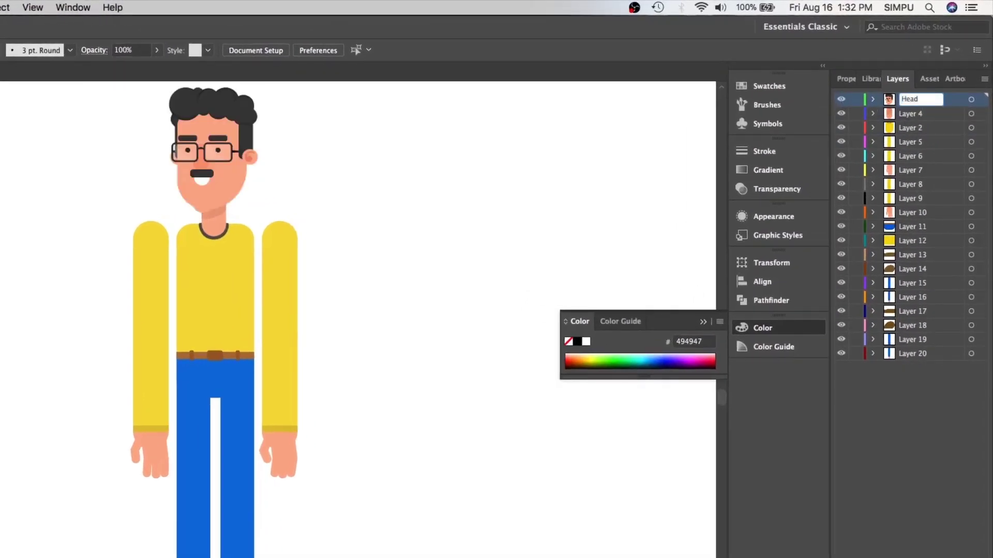
{"action": "double_click", "coordinate": [932, 114]}
{"action": "type", "text": "Neck"}
{"action": "key", "text": "Return"}
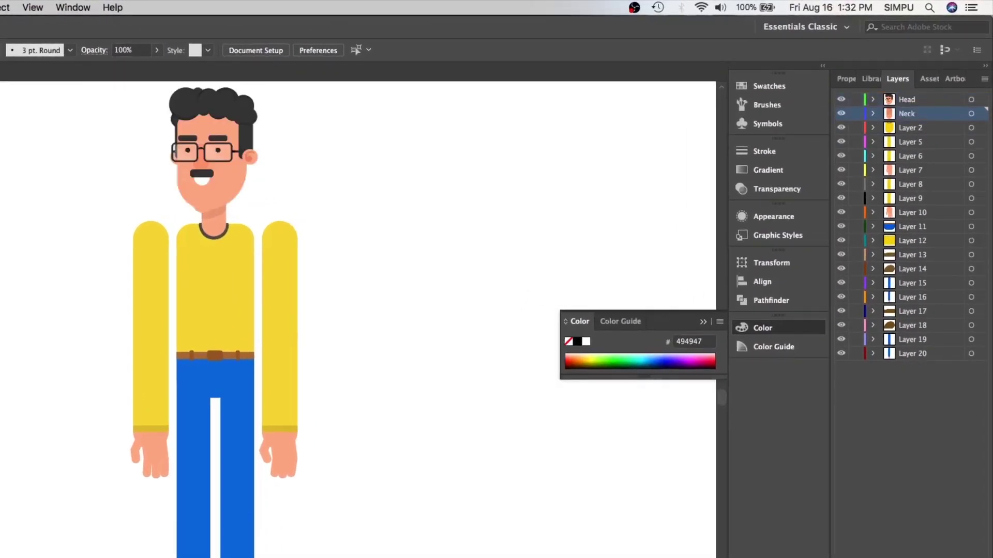
{"action": "double_click", "coordinate": [926, 128]}
{"action": "type", "text": "Spine"}
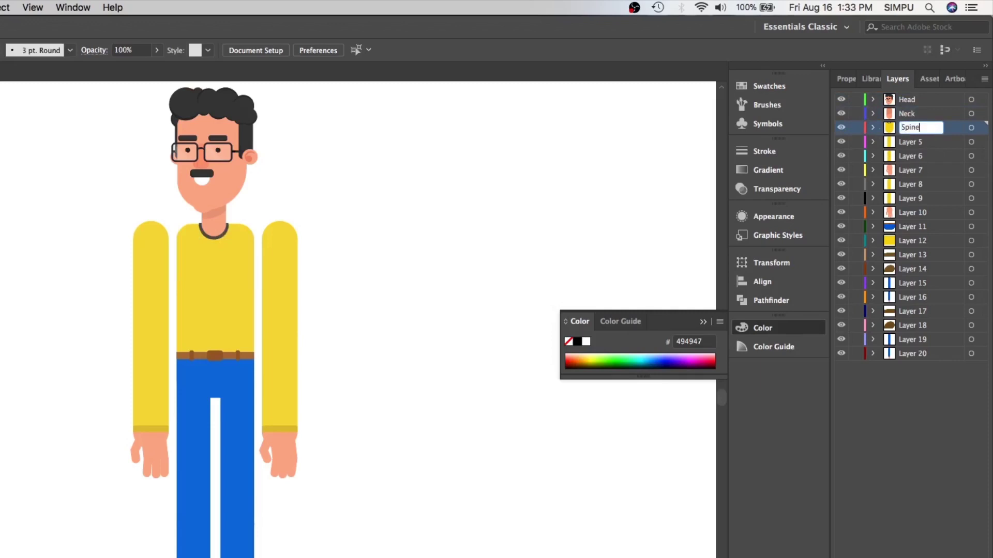
Step: Rename Layer 5 as Arm_2, Layer 6 as Forearm_2 and Layer 7 as Hand_2
{"action": "left_click", "coordinate": [852, 142]}
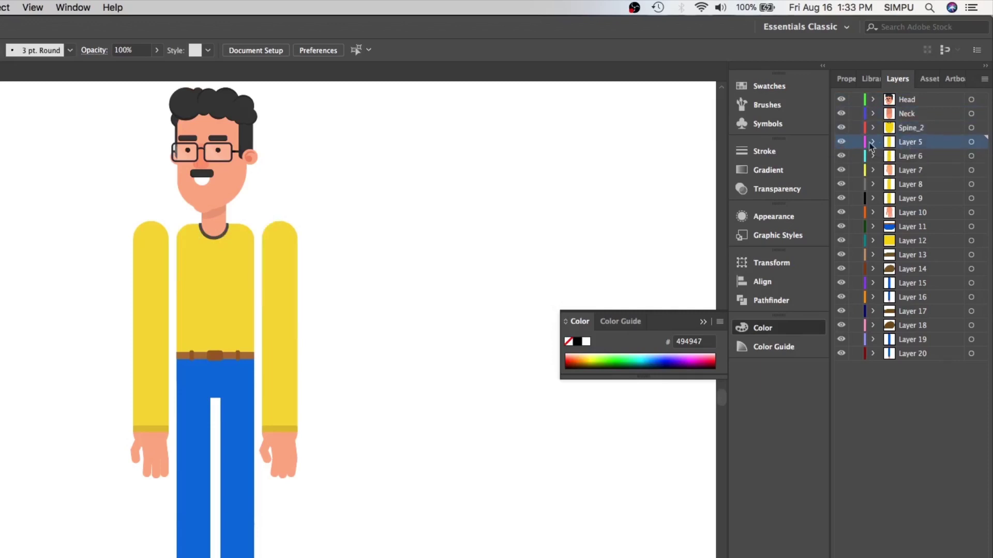
{"action": "double_click", "coordinate": [931, 142]}
{"action": "type", "text": "Ar"}
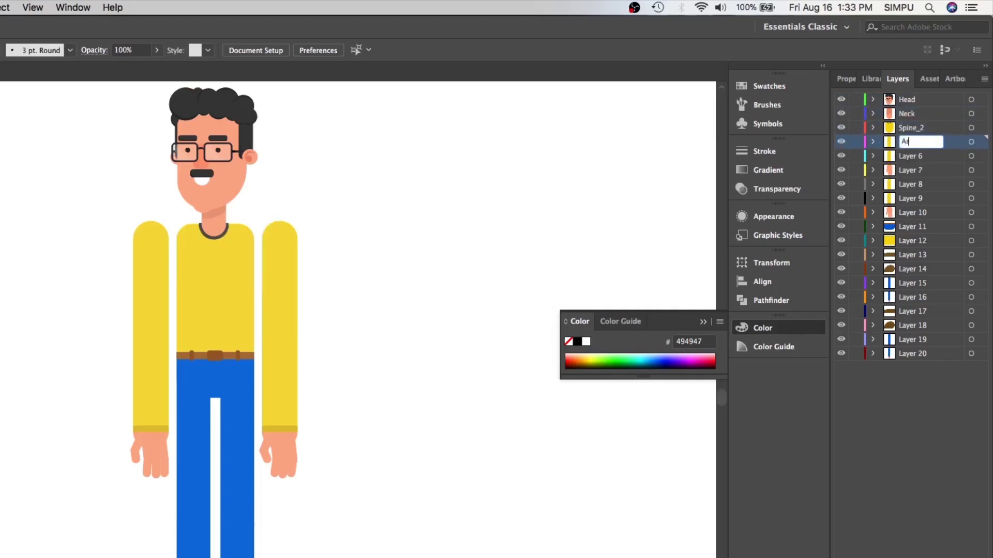
{"action": "type", "text": "m_2"}
{"action": "left_click", "coordinate": [922, 157]}
{"action": "double_click", "coordinate": [920, 158]}
{"action": "key", "text": "Escape"}
{"action": "double_click", "coordinate": [912, 157]}
{"action": "type", "text": "F"}
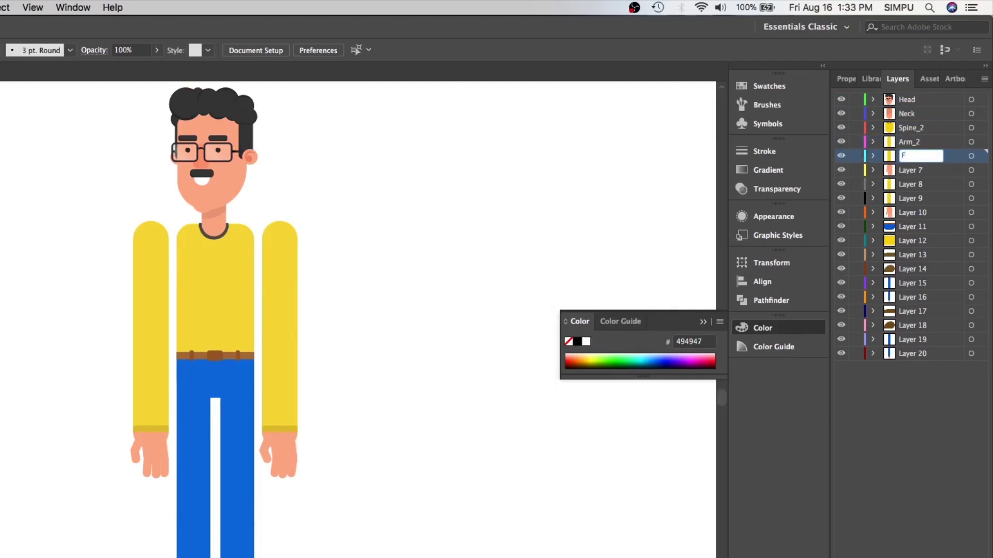
{"action": "type", "text": "orearm_2"}
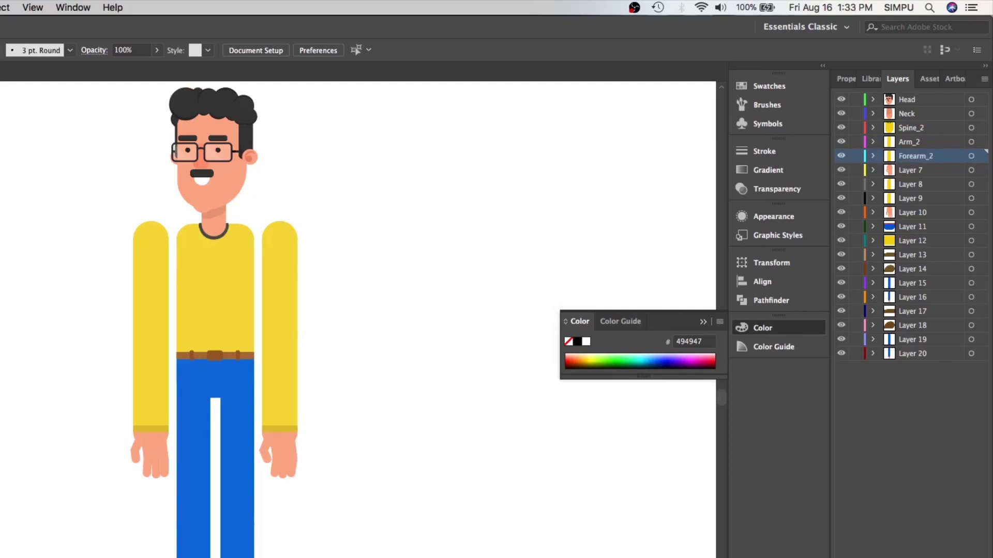
{"action": "left_click", "coordinate": [931, 170]}
{"action": "double_click", "coordinate": [933, 170]}
{"action": "type", "text": "Hand_2"}
Step: Rename Layer 8 as Arm, Layer 9 as Forearm and Layer 10 as Hand
{"action": "double_click", "coordinate": [918, 184]}
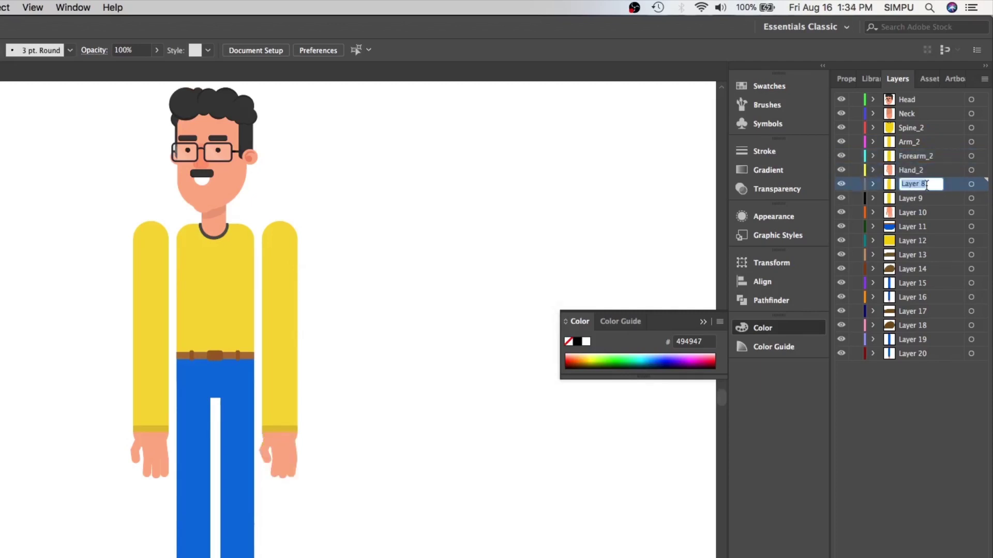
{"action": "type", "text": "Arm"}
{"action": "key", "text": "Return"}
{"action": "double_click", "coordinate": [920, 199]}
{"action": "type", "text": "Forearm"}
{"action": "key", "text": "Tab"}
{"action": "type", "text": "Hand"}
{"action": "key", "text": "Tab"}
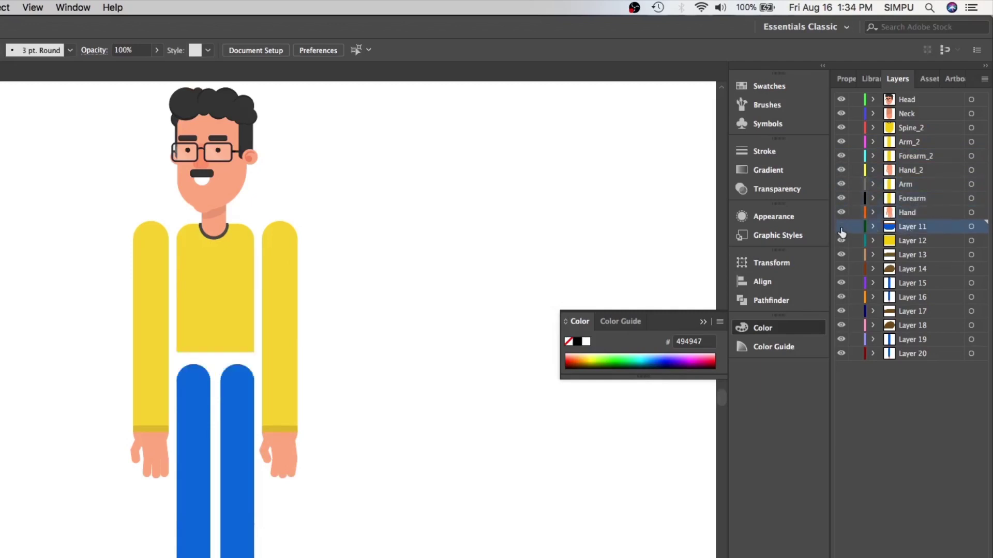
Step: Rename Layer 11 as Hips and Layer 12 as Spine
{"action": "type", "text": "Hips"}
{"action": "left_click", "coordinate": [911, 242]}
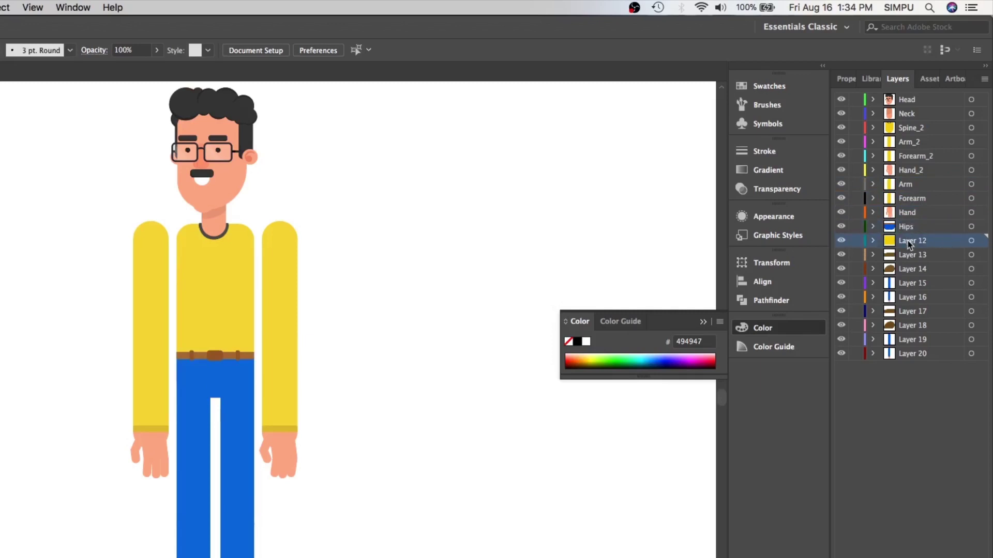
{"action": "double_click", "coordinate": [910, 242]}
{"action": "type", "text": "Spine"}
{"action": "key", "text": "Return"}
Step: Rename Layer 13 as Foot_2 and Layer 14 as Toe_2
{"action": "left_click", "coordinate": [913, 256]}
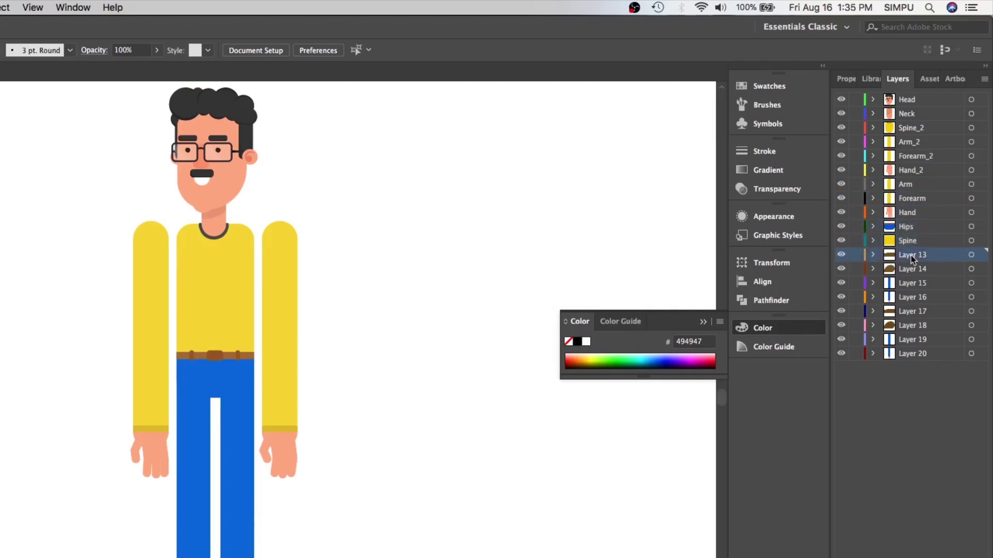
{"action": "double_click", "coordinate": [937, 255]}
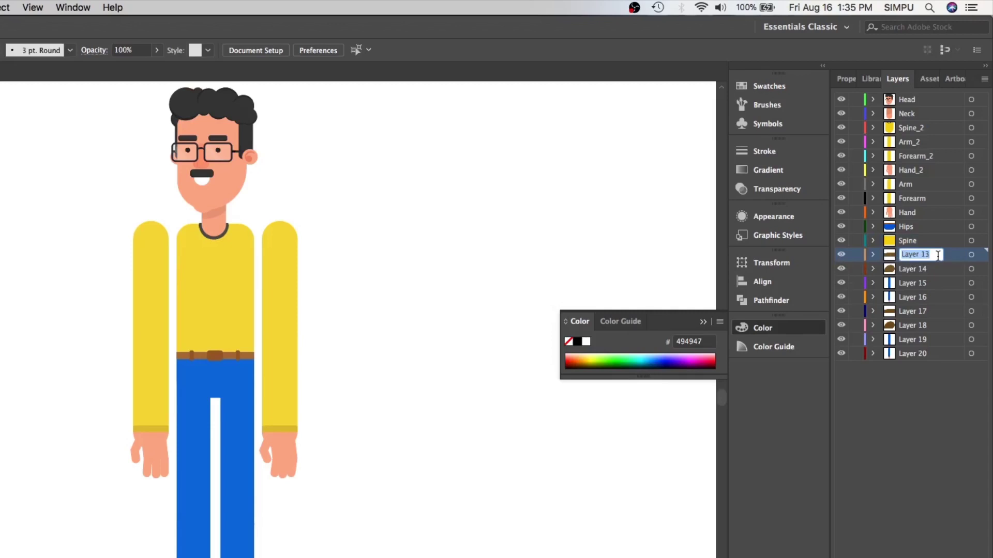
{"action": "type", "text": "Foot_2"}
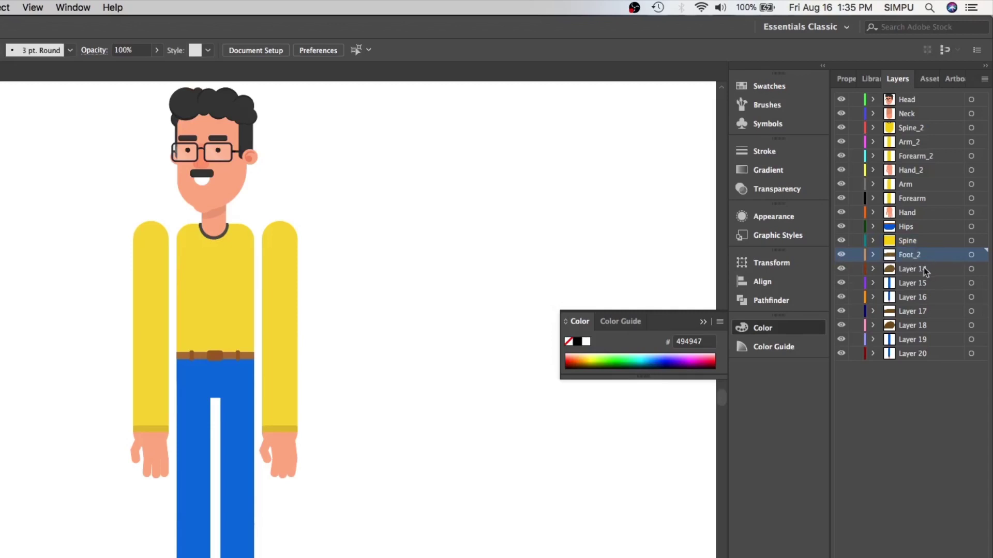
{"action": "key", "text": "Return"}
{"action": "left_click", "coordinate": [917, 269]}
{"action": "double_click", "coordinate": [935, 268]}
{"action": "type", "text": "Toe_2"}
{"action": "key", "text": "Return"}
Step: Rename Layer 15 as Thigh_2 and Layer 16 as Calf_2
{"action": "left_click", "coordinate": [917, 283]}
{"action": "double_click", "coordinate": [933, 283]}
{"action": "type", "text": "Thigh_2"}
{"action": "key", "text": "Return"}
{"action": "double_click", "coordinate": [915, 297]}
{"action": "type", "text": "Calf_2"}
{"action": "key", "text": "Return"}
Step: Rename Layer 17 as Foot and Layer 18 as Toe
{"action": "double_click", "coordinate": [915, 310]}
{"action": "type", "text": "Foot"}
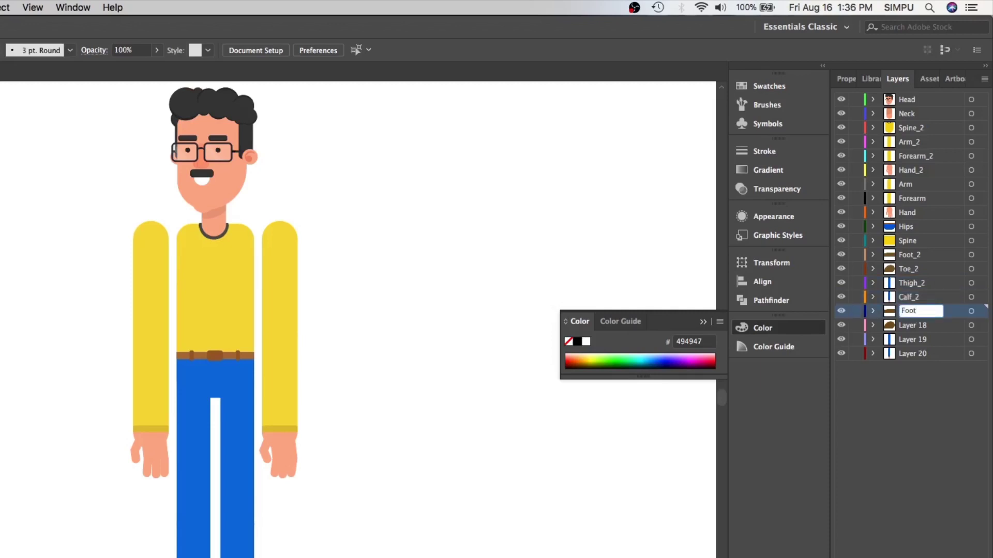
{"action": "key", "text": "Return"}
{"action": "double_click", "coordinate": [930, 326]}
{"action": "type", "text": "Toe"}
{"action": "key", "text": "Return"}
Step: Rename Layer 19 as Thigh and Layer 20 as Calf
{"action": "double_click", "coordinate": [937, 339]}
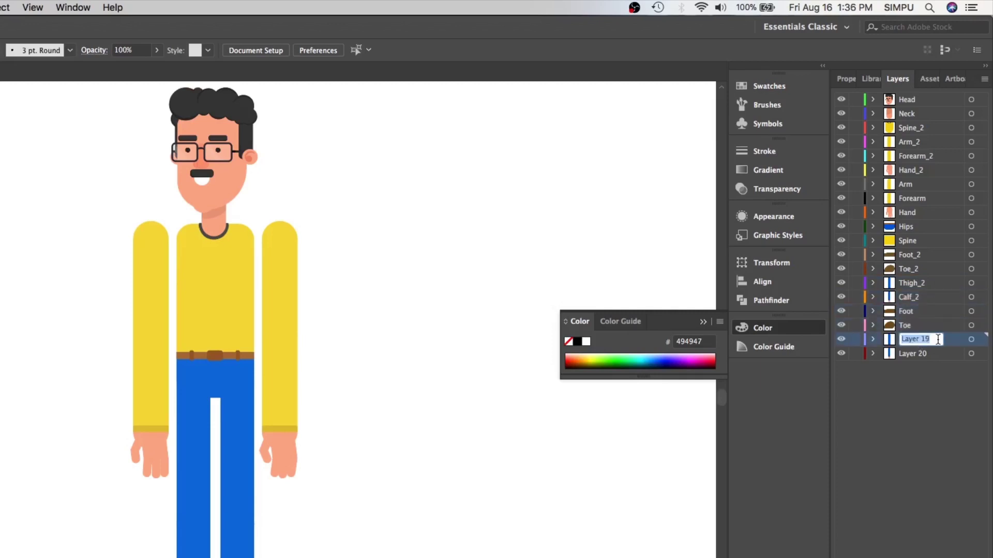
{"action": "type", "text": "Thigh"}
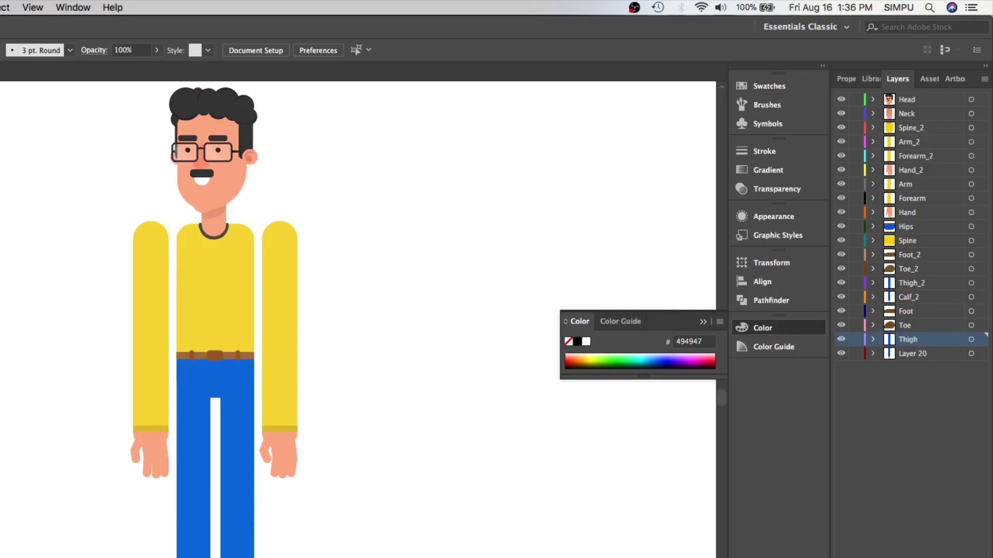
{"action": "key", "text": "Return"}
{"action": "double_click", "coordinate": [916, 353]}
{"action": "type", "text": "Calf"}
{"action": "key", "text": "Return"}
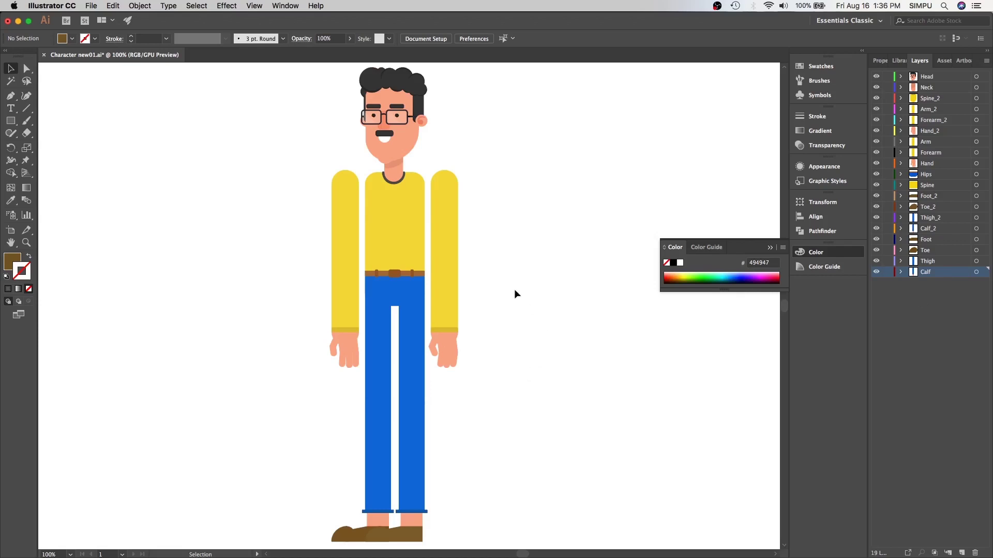
Step: Examine the character's joint circles in outline view and check the grouped parts of both arms
{"action": "key", "text": "super+y"}
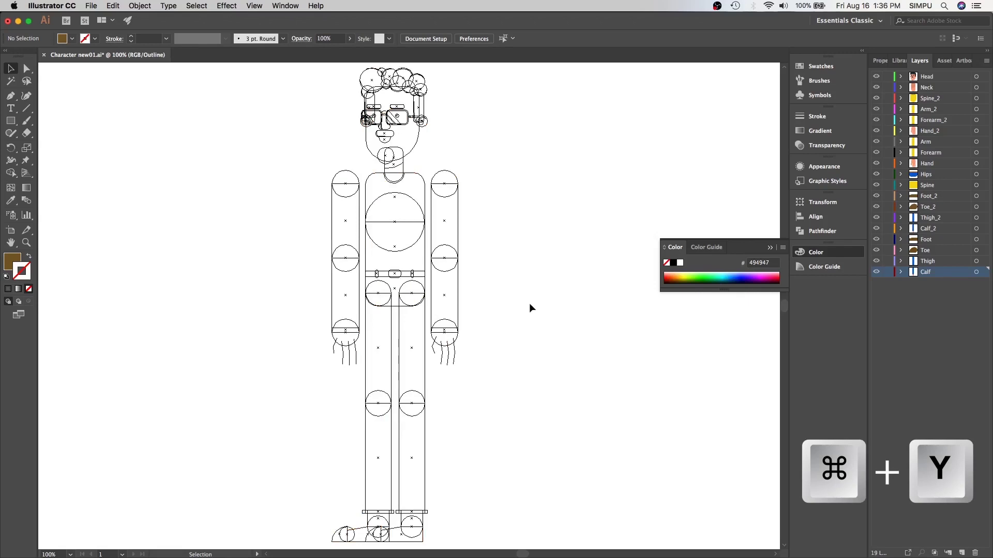
{"action": "key", "text": "super+y"}
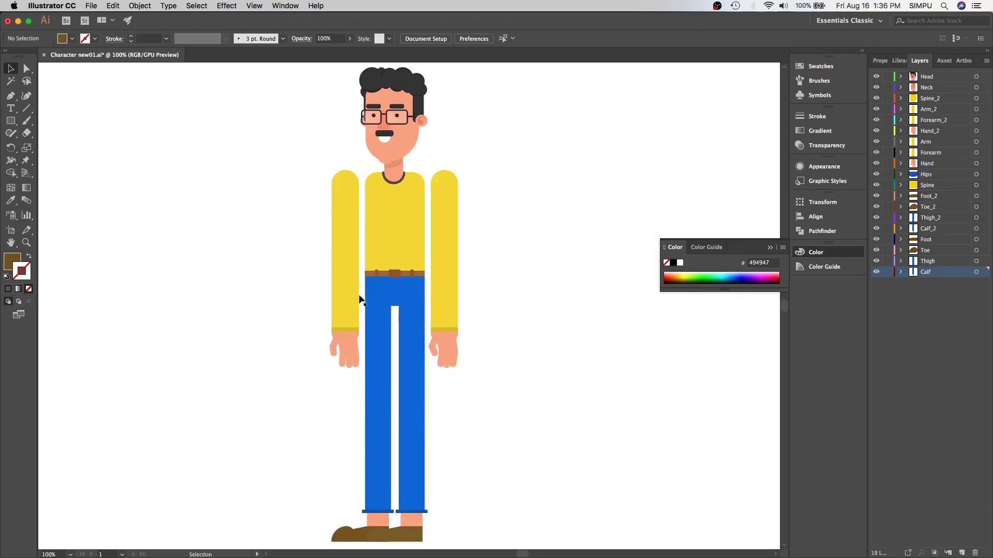
{"action": "left_click", "coordinate": [353, 266]}
{"action": "left_click", "coordinate": [353, 235]}
{"action": "left_click", "coordinate": [453, 240]}
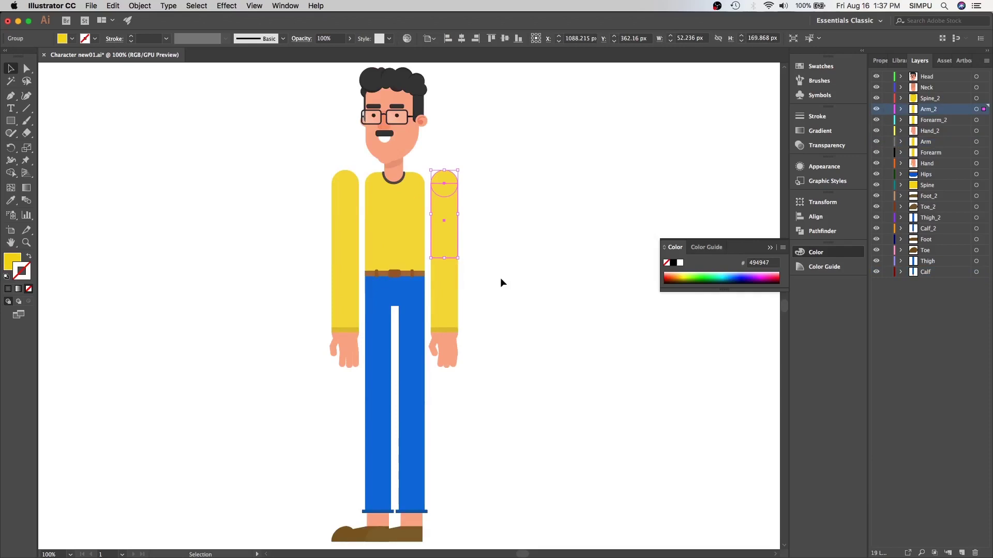
{"action": "left_click", "coordinate": [502, 279]}
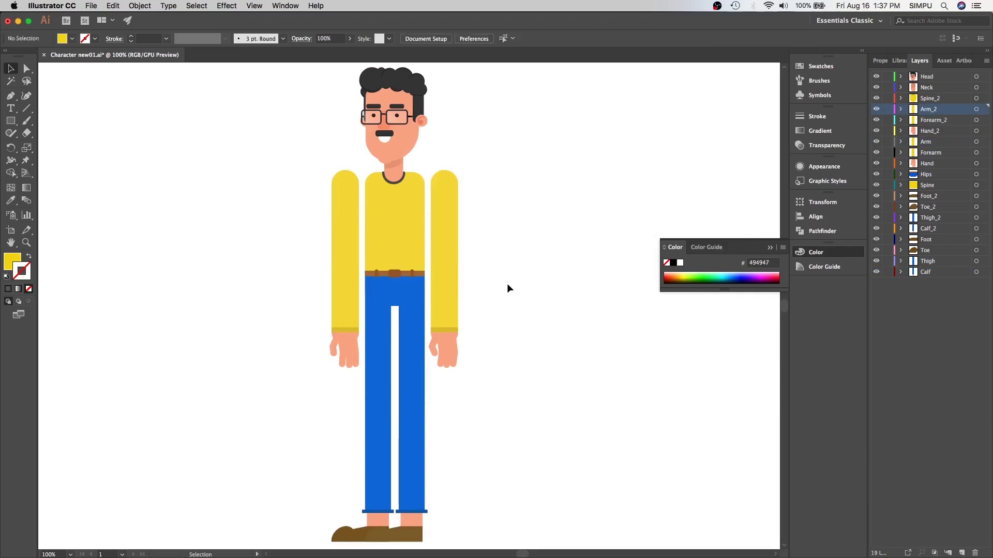
Step: Add a new layer above Head named Reference and lock all the body part layers below it
{"action": "left_click", "coordinate": [961, 551]}
{"action": "double_click", "coordinate": [929, 79]}
{"action": "type", "text": "Reference"}
{"action": "key", "text": "Return"}
{"action": "left_click_drag", "start_coordinate": [888, 87], "coordinate": [880, 282]}
Step: Show the artwork as outlines and prepare the Ellipse tool with a near-black fill (050505) for drawing joint markers
{"action": "key", "text": "super+y"}
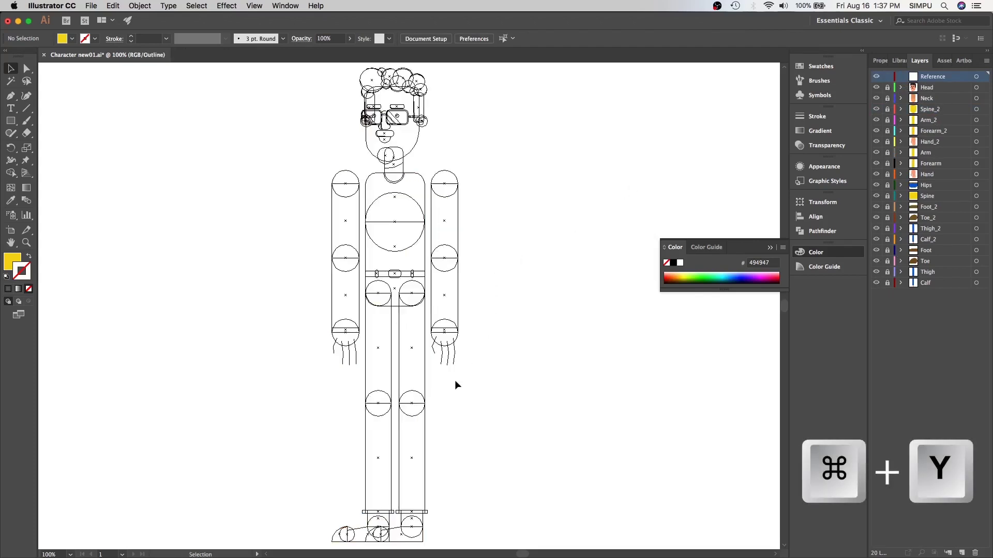
{"action": "key", "text": "z"}
{"action": "left_click", "coordinate": [395, 194]}
{"action": "left_click", "coordinate": [422, 256]}
{"action": "left_click", "coordinate": [405, 354]}
{"action": "scroll", "coordinate": [405, 342], "scroll_direction": "down", "scroll_amount": 1}
{"action": "key", "text": "v"}
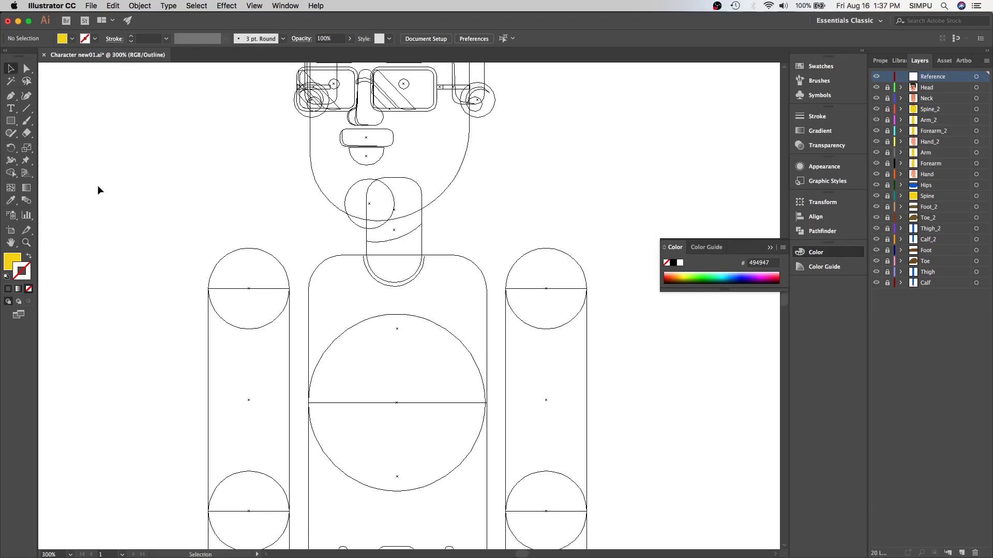
{"action": "left_click", "coordinate": [16, 124]}
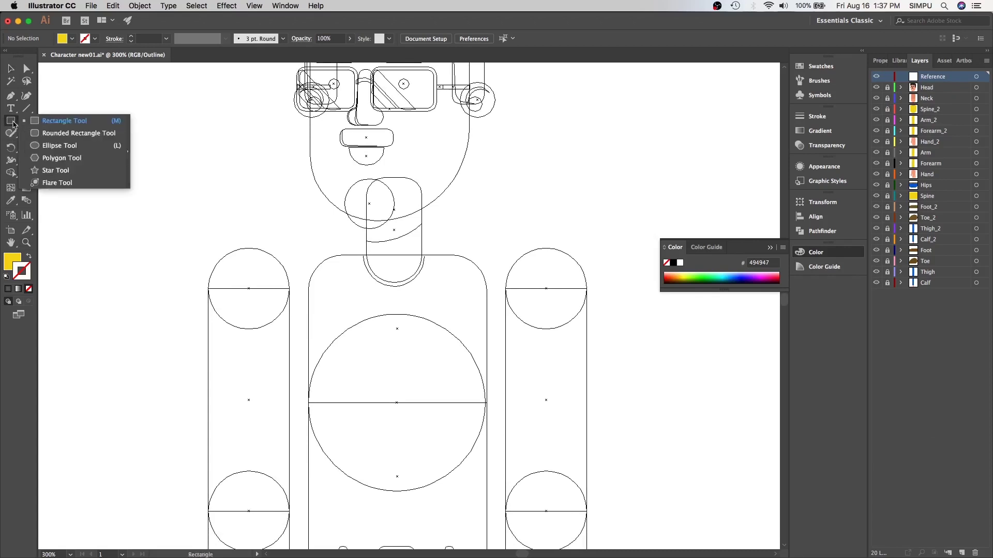
{"action": "left_click", "coordinate": [47, 147]}
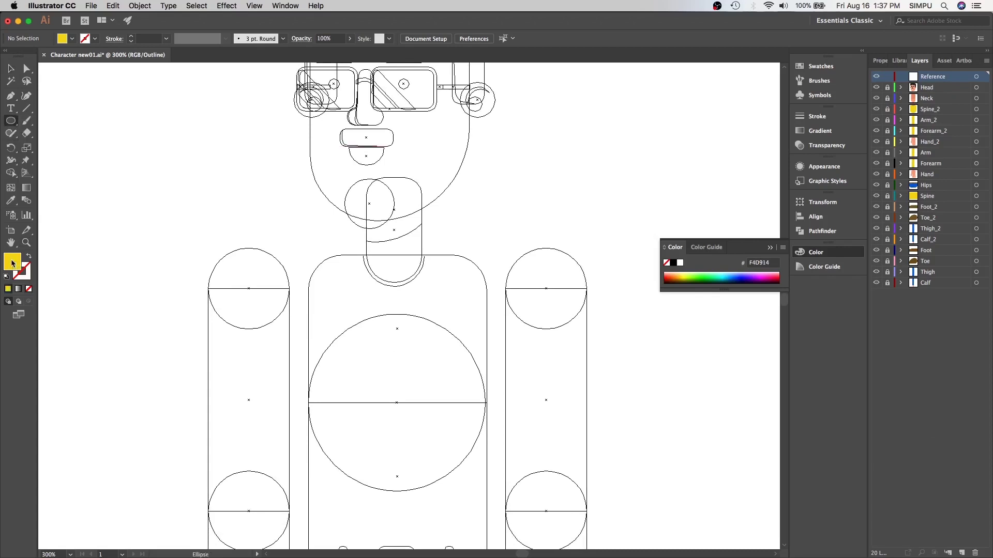
{"action": "double_click", "coordinate": [12, 261]}
{"action": "left_click_drag", "start_coordinate": [464, 325], "coordinate": [467, 352]}
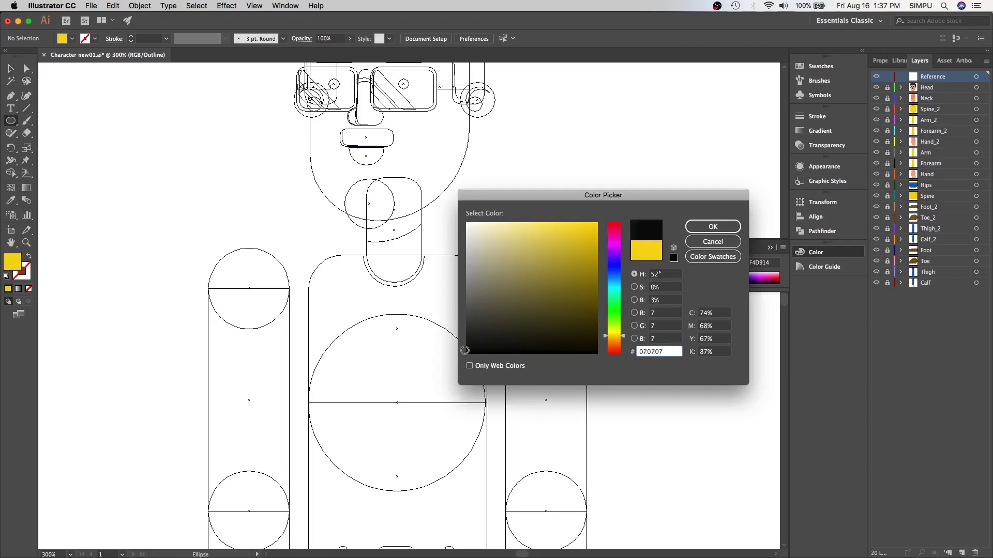
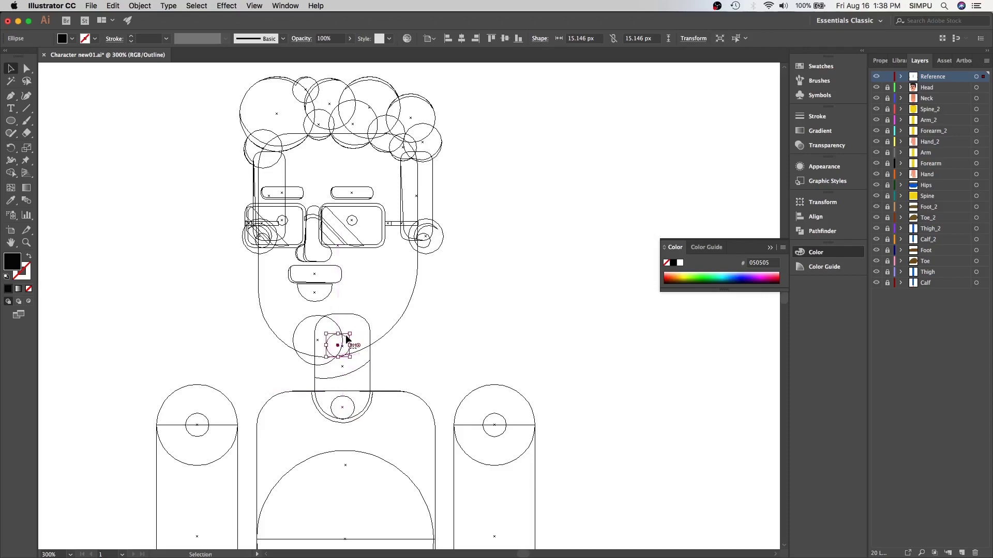
Step: Place copies of the 15.146 px joint marker at the torso's centre, the waist and the bottom centre of the hips
{"action": "key", "text": "super+y"}
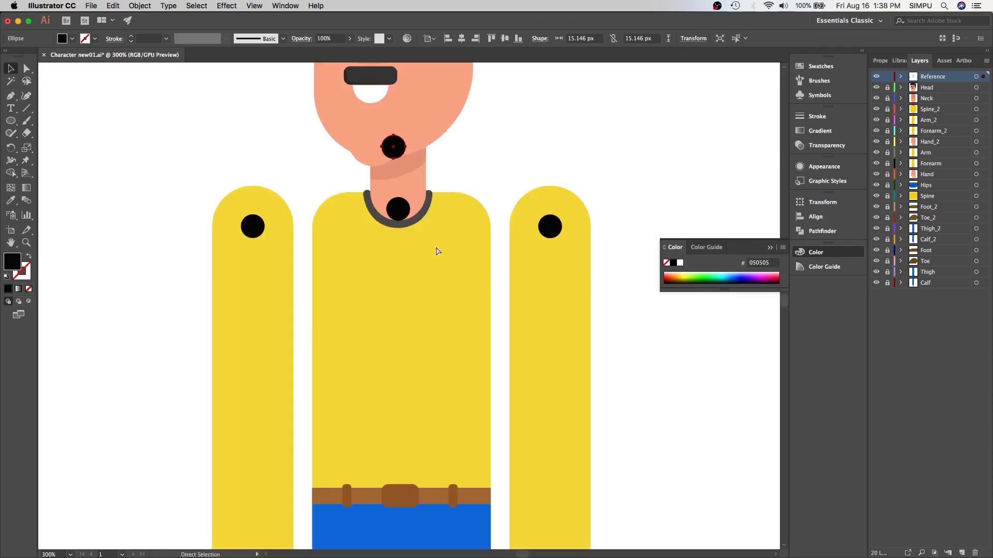
{"action": "key", "text": "super+y"}
{"action": "scroll", "coordinate": [436, 250], "scroll_direction": "down", "scroll_amount": 1}
{"action": "scroll", "coordinate": [436, 250], "scroll_direction": "left", "scroll_amount": 1}
{"action": "left_click_drag", "start_coordinate": [422, 164], "coordinate": [426, 311]}
{"action": "scroll", "coordinate": [414, 505], "scroll_direction": "down", "scroll_amount": 3}
{"action": "scroll", "coordinate": [482, 210], "scroll_direction": "down", "scroll_amount": 5}
{"action": "scroll", "coordinate": [482, 210], "scroll_direction": "left", "scroll_amount": 2}
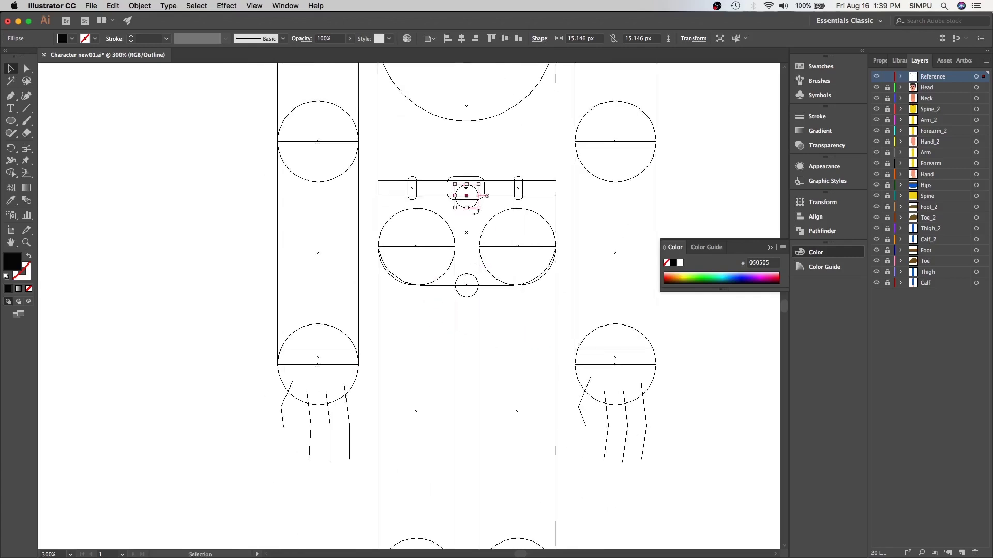
Step: Copy the joint marker onto the centres of the wrist and elbow circles of the Hand and Forearm parts
{"action": "left_click_drag", "start_coordinate": [474, 207], "coordinate": [322, 375]}
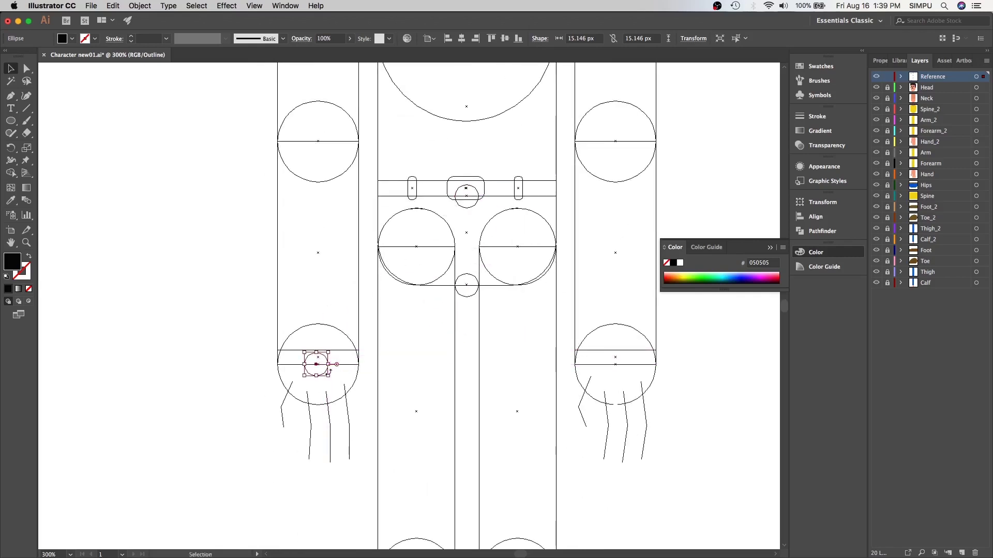
{"action": "key", "text": "z"}
{"action": "left_click", "coordinate": [327, 366]}
{"action": "key", "text": "v"}
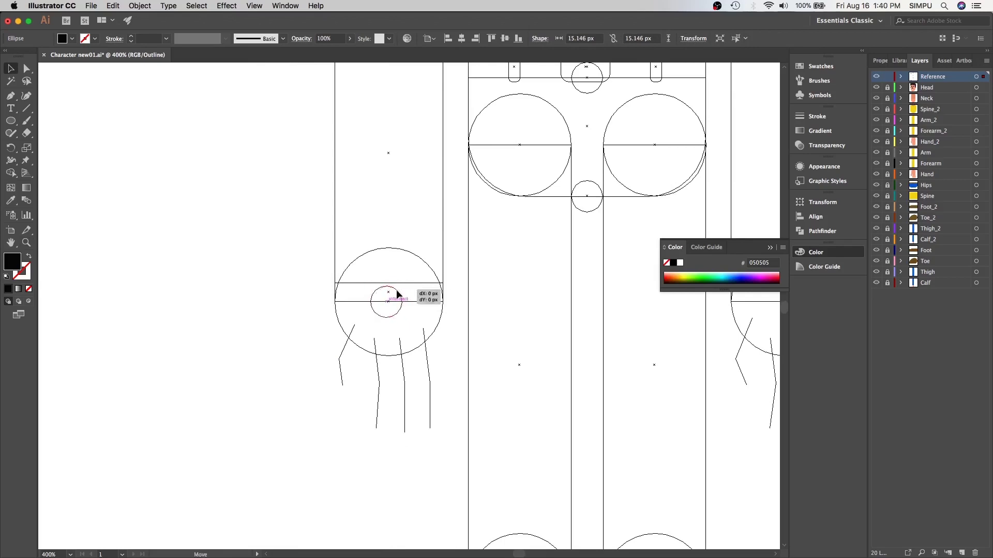
{"action": "key", "text": "super+equal"}
{"action": "scroll", "coordinate": [346, 393], "scroll_direction": "up", "scroll_amount": 5}
{"action": "scroll", "coordinate": [345, 393], "scroll_direction": "right", "scroll_amount": 4}
{"action": "key", "text": "super+minus"}
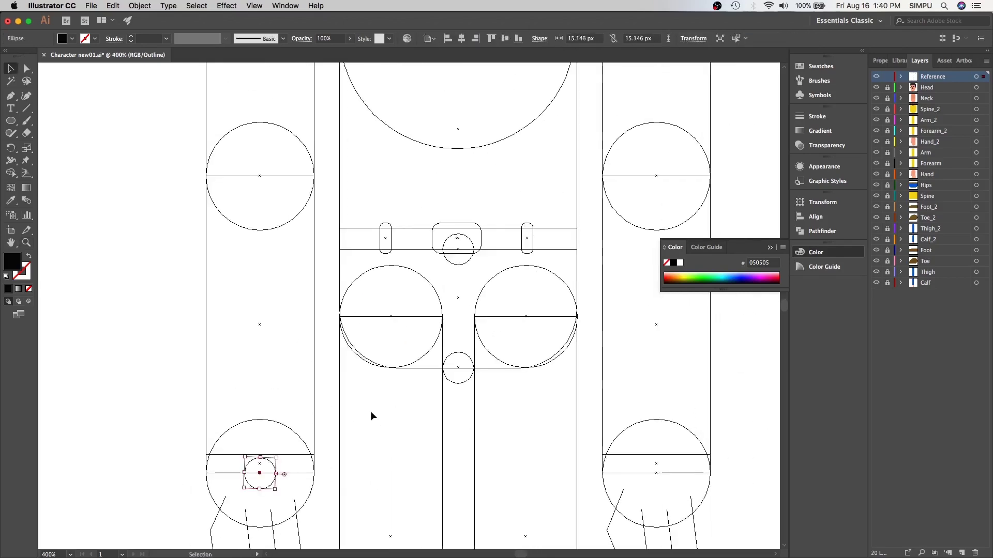
{"action": "left_click_drag", "start_coordinate": [269, 466], "coordinate": [275, 166]}
{"action": "key", "text": "super+minus"}
{"action": "scroll", "coordinate": [326, 432], "scroll_direction": "up", "scroll_amount": 4}
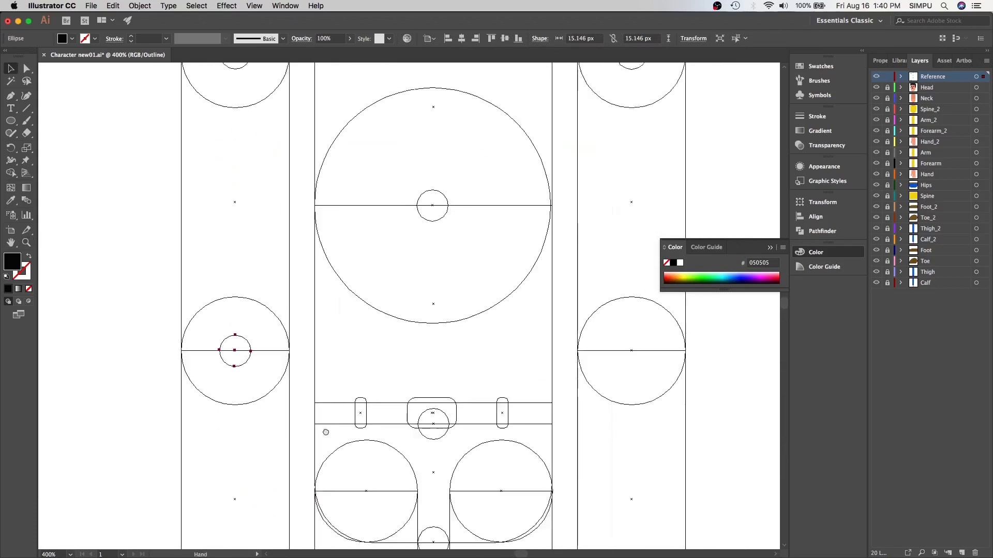
Step: Copy the joint marker onto the centres of the elbow and wrist circles of the Forearm_2 and Hand_2 parts
{"action": "scroll", "coordinate": [392, 370], "scroll_direction": "right", "scroll_amount": 2}
{"action": "left_click", "coordinate": [492, 129]}
{"action": "left_click_drag", "start_coordinate": [488, 127], "coordinate": [489, 347]}
{"action": "scroll", "coordinate": [457, 240], "scroll_direction": "down", "scroll_amount": 4}
{"action": "scroll", "coordinate": [457, 241], "scroll_direction": "right", "scroll_amount": 1}
{"action": "left_click_drag", "start_coordinate": [448, 181], "coordinate": [450, 404]}
{"action": "key", "text": "super+z"}
{"action": "left_click_drag", "start_coordinate": [450, 182], "coordinate": [441, 391]}
{"action": "key", "text": "super+minus"}
{"action": "key", "text": "super+plus"}
Step: Place copies of the joint marker at the centres of both upper thigh circles and both knee circles
{"action": "left_click_drag", "start_coordinate": [443, 322], "coordinate": [244, 204]}
{"action": "scroll", "coordinate": [528, 219], "scroll_direction": "down", "scroll_amount": 5}
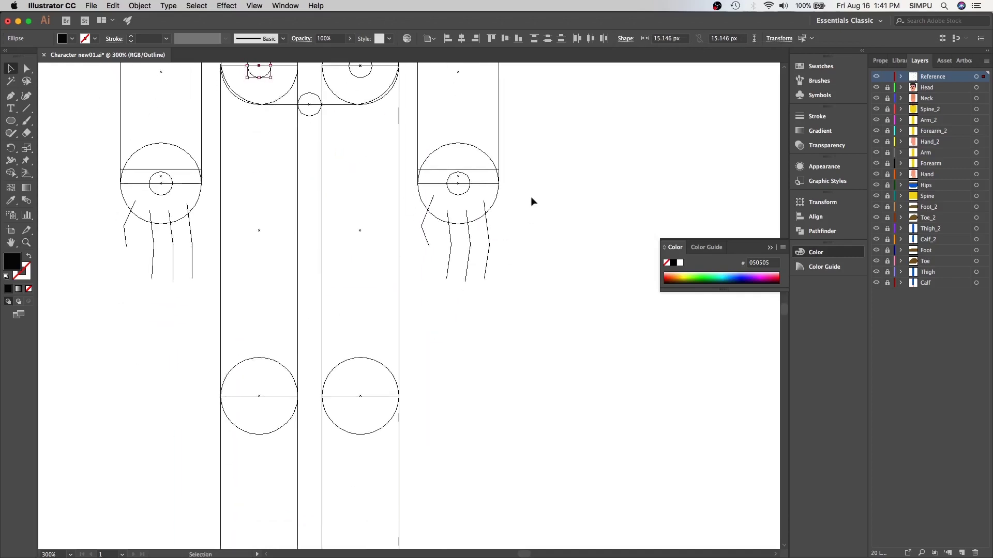
{"action": "left_click", "coordinate": [468, 189]}
{"action": "left_click_drag", "start_coordinate": [465, 182], "coordinate": [269, 393]}
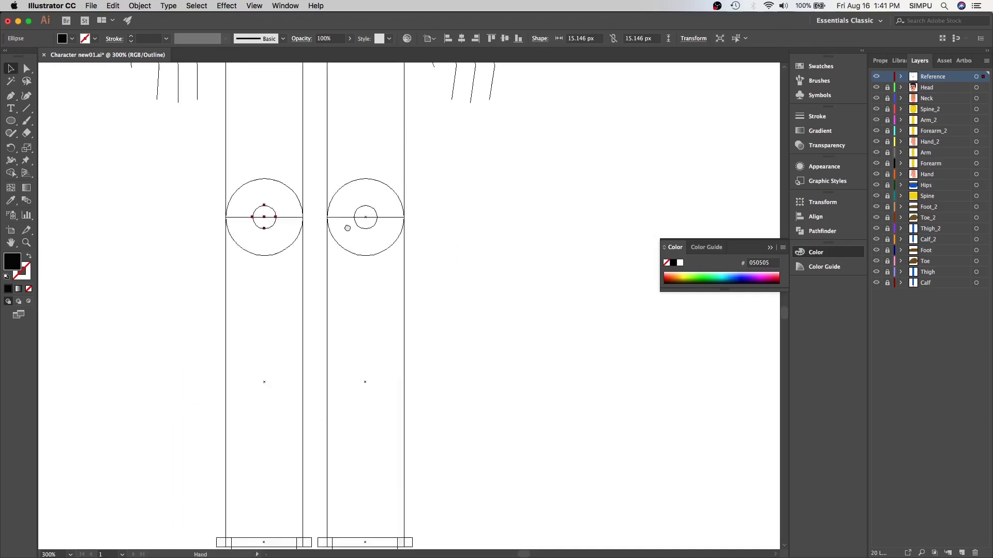
{"action": "scroll", "coordinate": [364, 262], "scroll_direction": "down", "scroll_amount": 10}
Step: Place copies of the joint marker at both ankles and both toe joints, and return to the full-colour preview
{"action": "left_click_drag", "start_coordinate": [301, 108], "coordinate": [301, 478]}
{"action": "scroll", "coordinate": [299, 292], "scroll_direction": "down", "scroll_amount": 6}
{"action": "scroll", "coordinate": [347, 319], "scroll_direction": "up", "scroll_amount": 1}
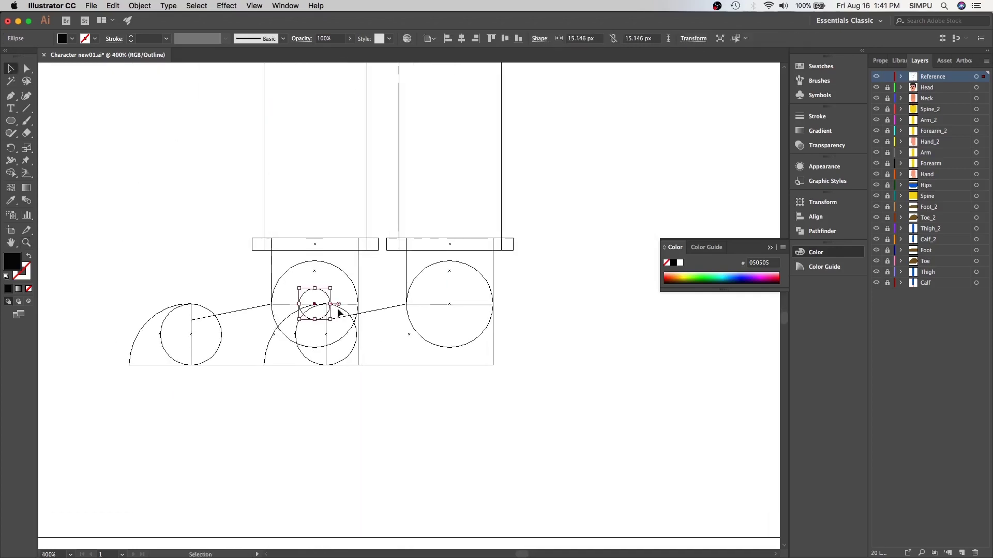
{"action": "left_click_drag", "start_coordinate": [323, 296], "coordinate": [339, 329]}
{"action": "left_click_drag", "start_coordinate": [339, 329], "coordinate": [203, 328]}
{"action": "left_click", "coordinate": [575, 314]}
{"action": "key", "text": "super+0"}
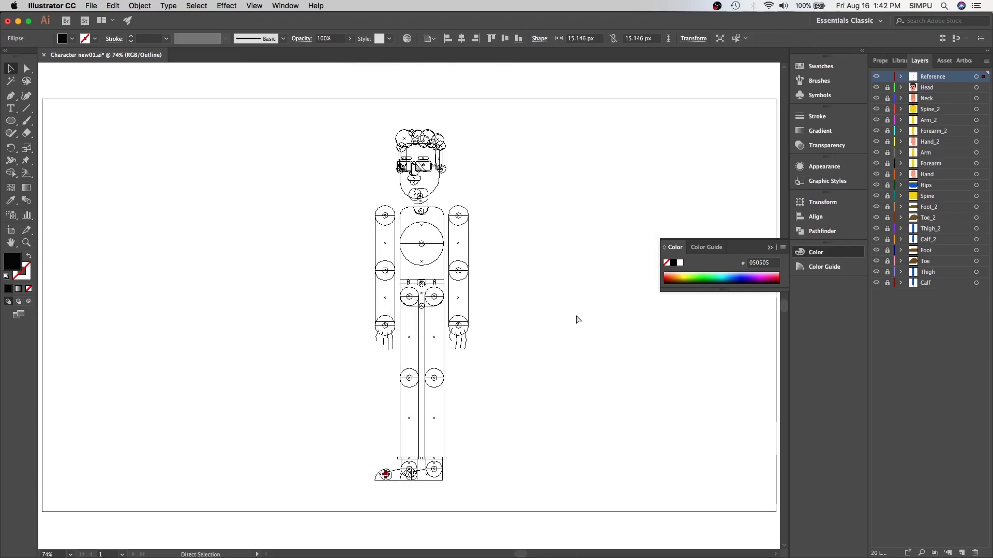
{"action": "key", "text": "super+y"}
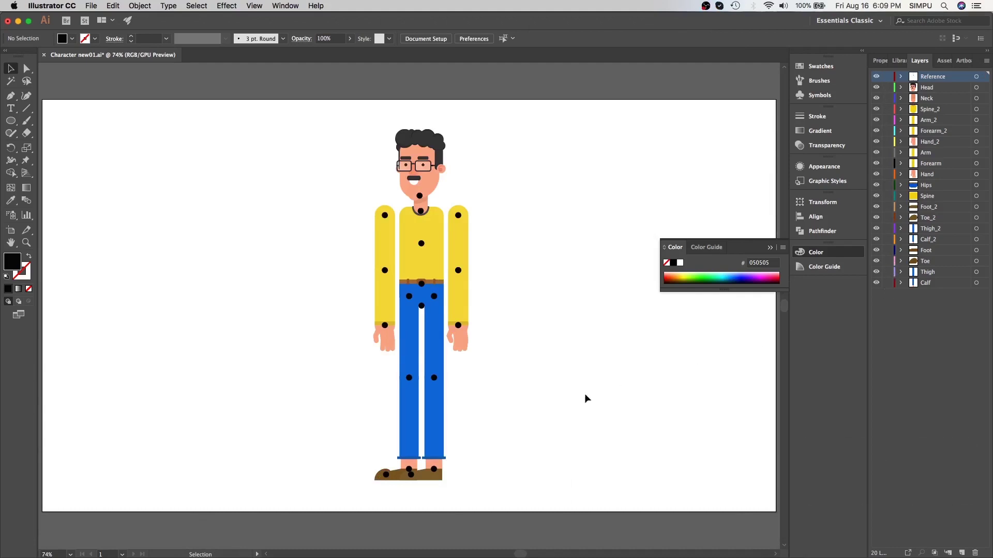
Step: Move the Arm, Forearm and Hand parts with their joint markers inward so the arm overlaps the torso's shoulder
{"action": "key", "text": "z"}
{"action": "left_click", "coordinate": [422, 278]}
{"action": "left_click", "coordinate": [424, 278]}
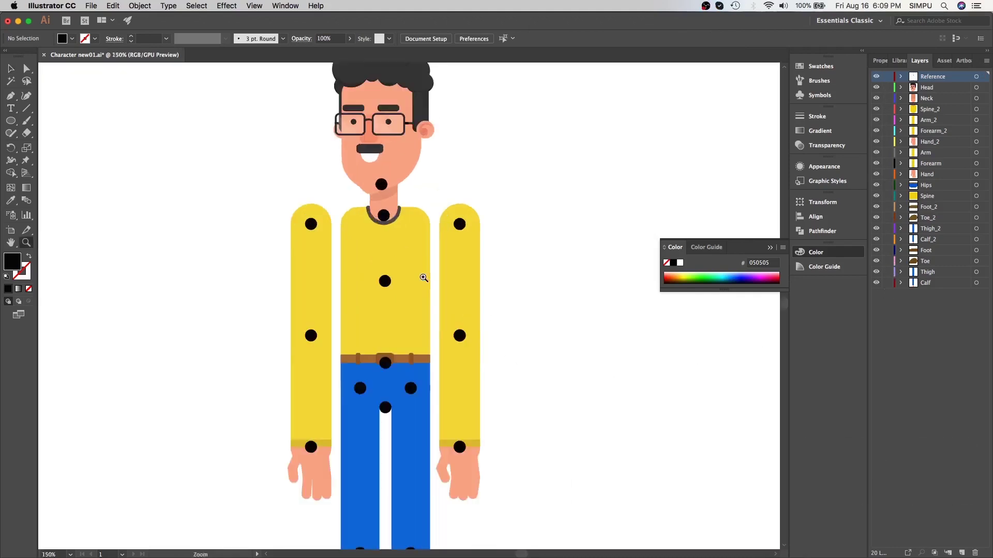
{"action": "left_click_drag", "start_coordinate": [388, 325], "coordinate": [417, 322]}
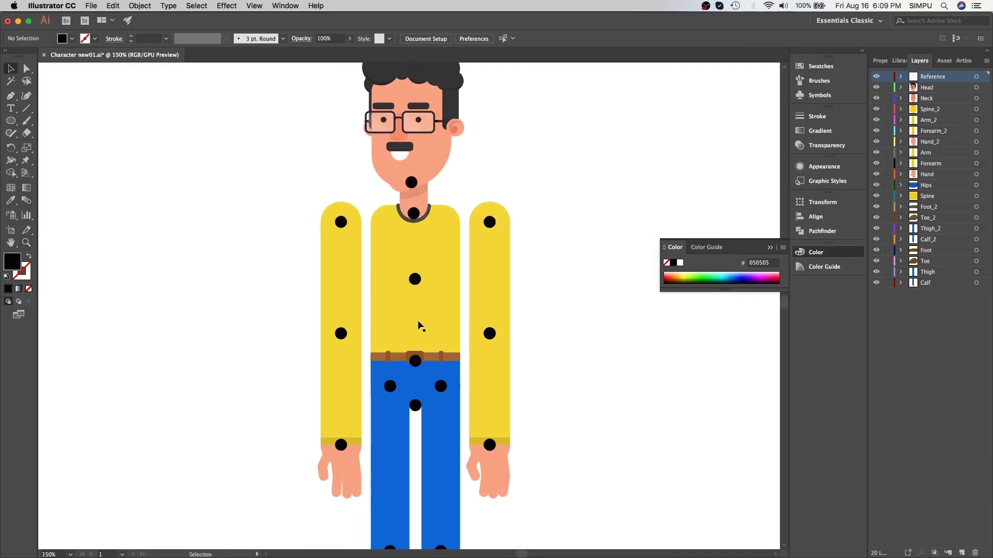
{"action": "left_click_drag", "start_coordinate": [358, 506], "coordinate": [363, 510]}
{"action": "left_click_drag", "start_coordinate": [349, 262], "coordinate": [385, 264]}
{"action": "left_click", "coordinate": [563, 279]}
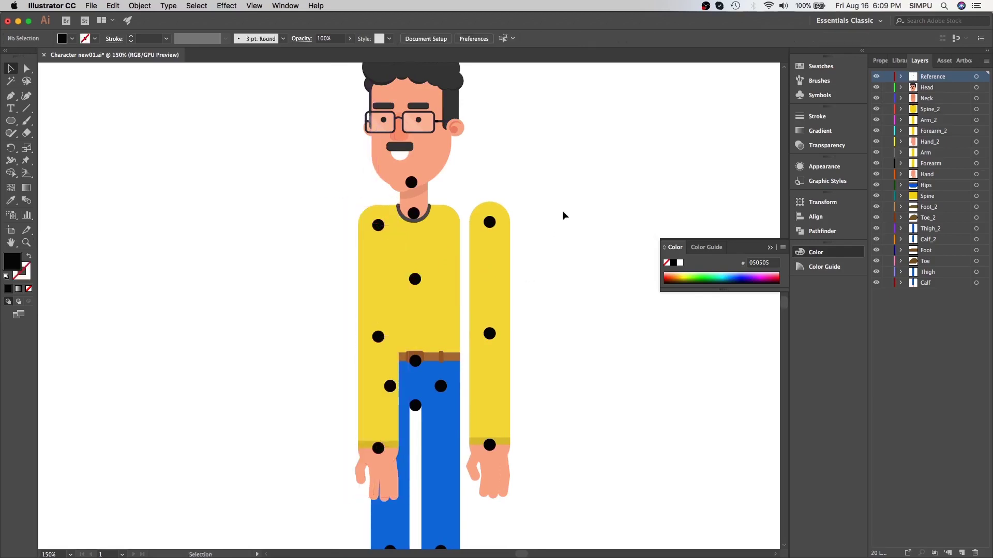
Step: Move the Arm_2, Forearm_2 and Hand_2 parts with their joint markers inward onto the torso's other shoulder
{"action": "left_click_drag", "start_coordinate": [474, 501], "coordinate": [474, 501]}
{"action": "left_click_drag", "start_coordinate": [503, 283], "coordinate": [457, 262]}
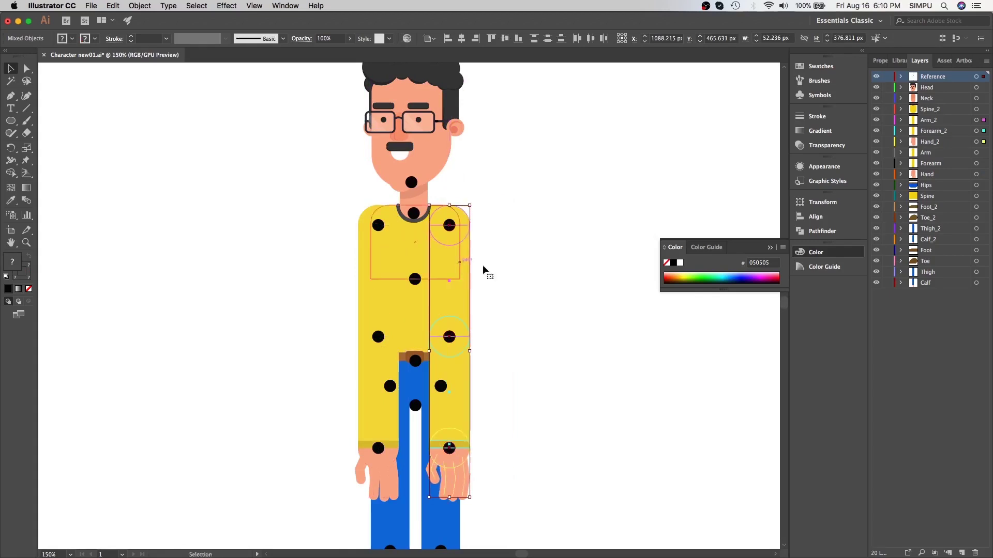
{"action": "left_click", "coordinate": [539, 275]}
Step: Reorder the Arm, Forearm and Hand layers to the bottom of the layer stack, below Calf
{"action": "left_click", "coordinate": [926, 154]}
{"action": "left_click", "coordinate": [930, 164], "text": "shift"}
{"action": "left_click", "coordinate": [934, 175], "text": "shift"}
{"action": "left_click_drag", "start_coordinate": [931, 179], "coordinate": [938, 288]}
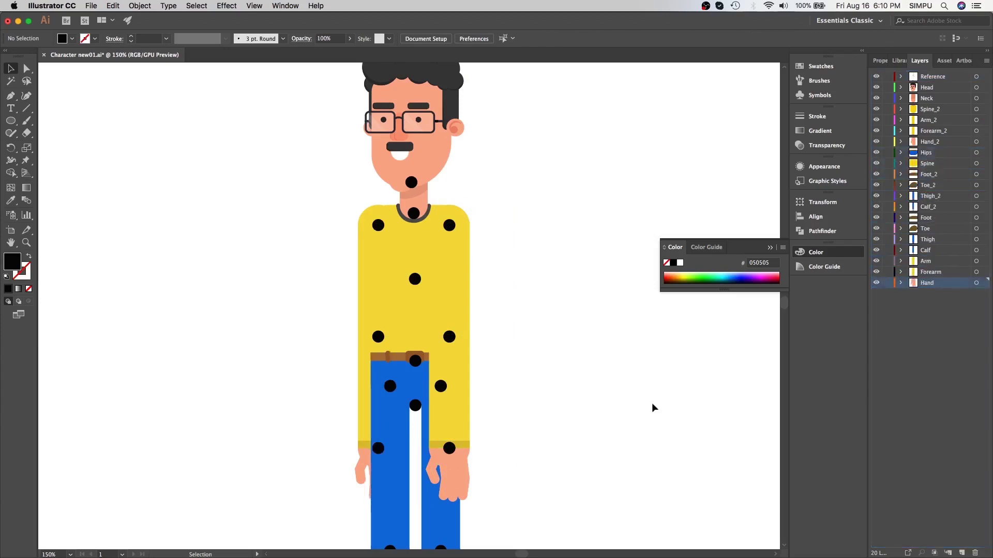
{"action": "key", "text": "super+0"}
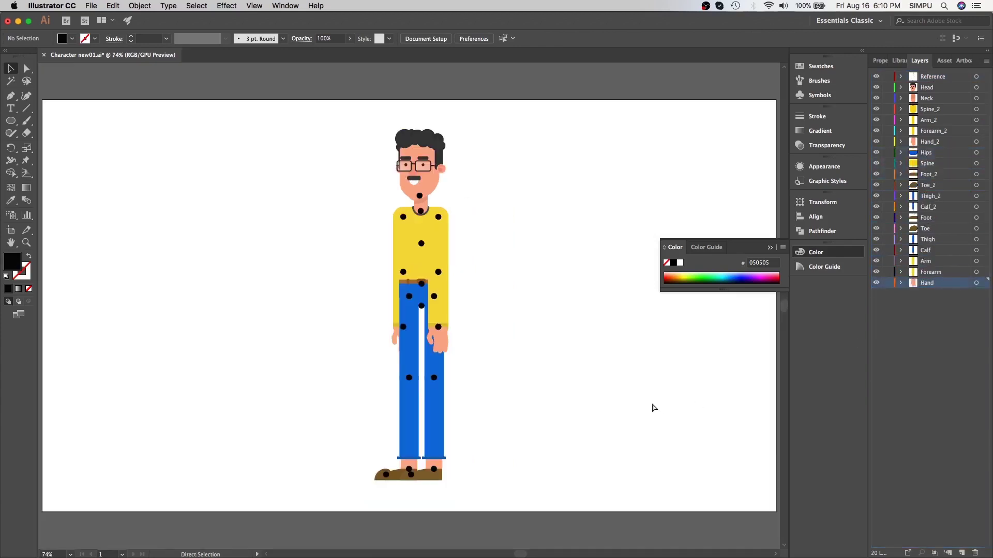